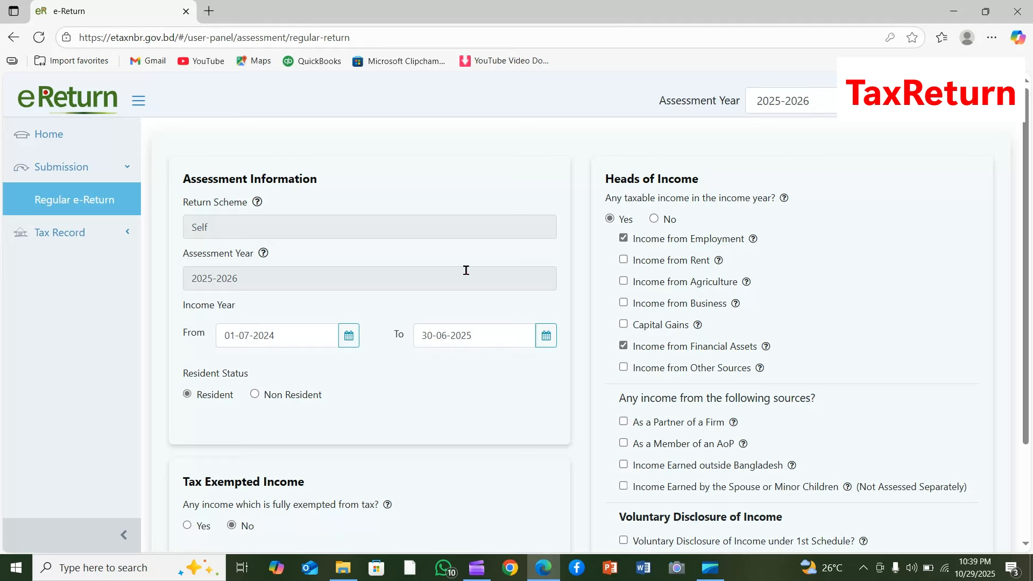
# - Set the income year's end date to 31-12-2024 in the assessment information
pyautogui.moveTo(196, 306); pyautogui.dragTo(236, 306)
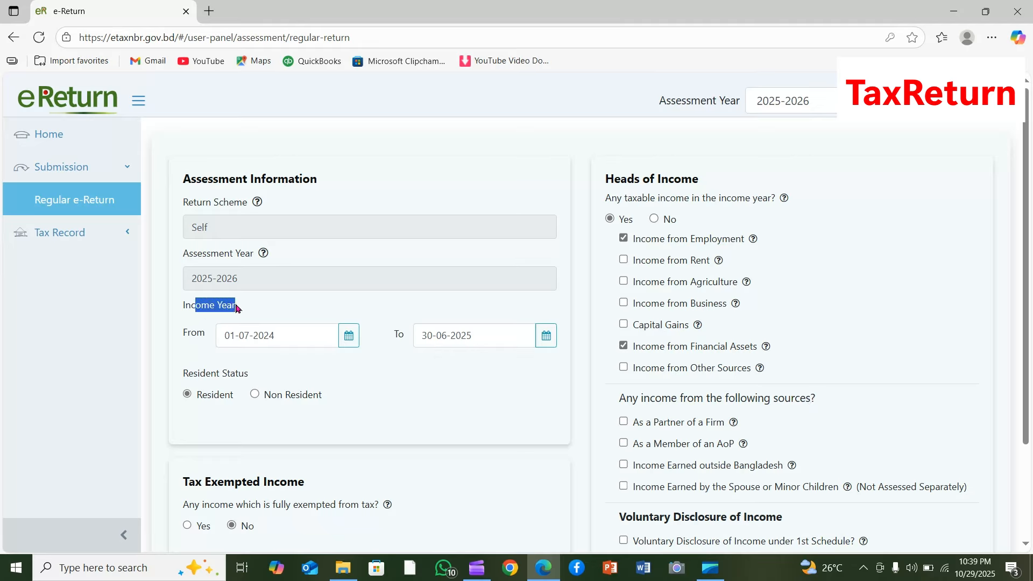
pyautogui.click(469, 379)
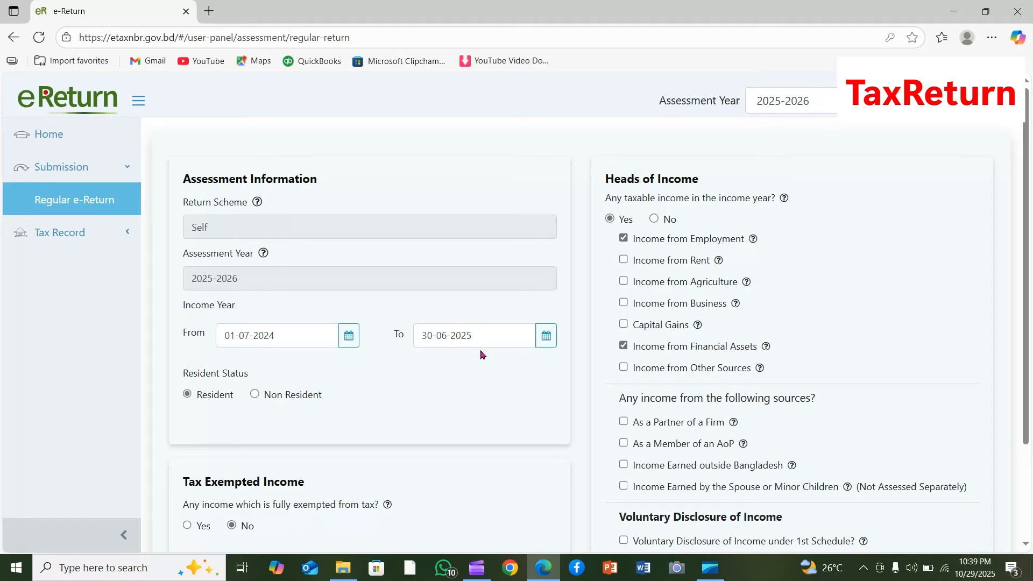
pyautogui.click(545, 342)
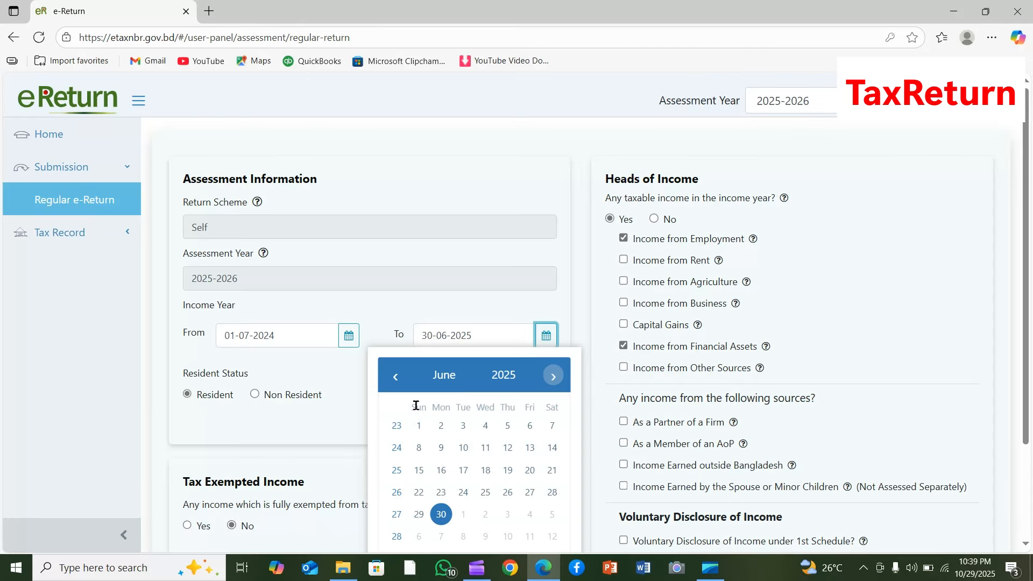
pyautogui.click(440, 374)
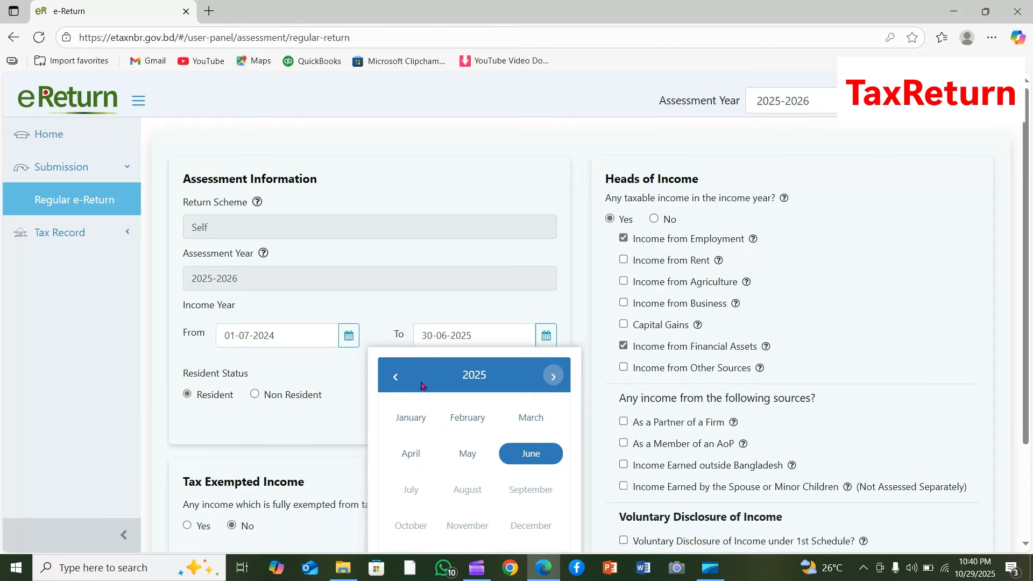
pyautogui.click(398, 379)
pyautogui.click(522, 536)
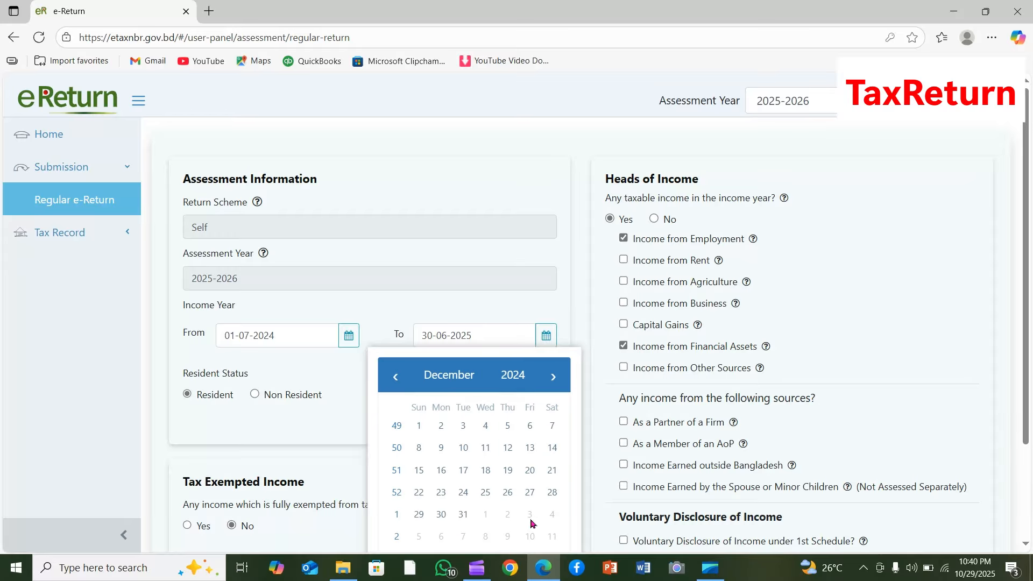
pyautogui.click(463, 515)
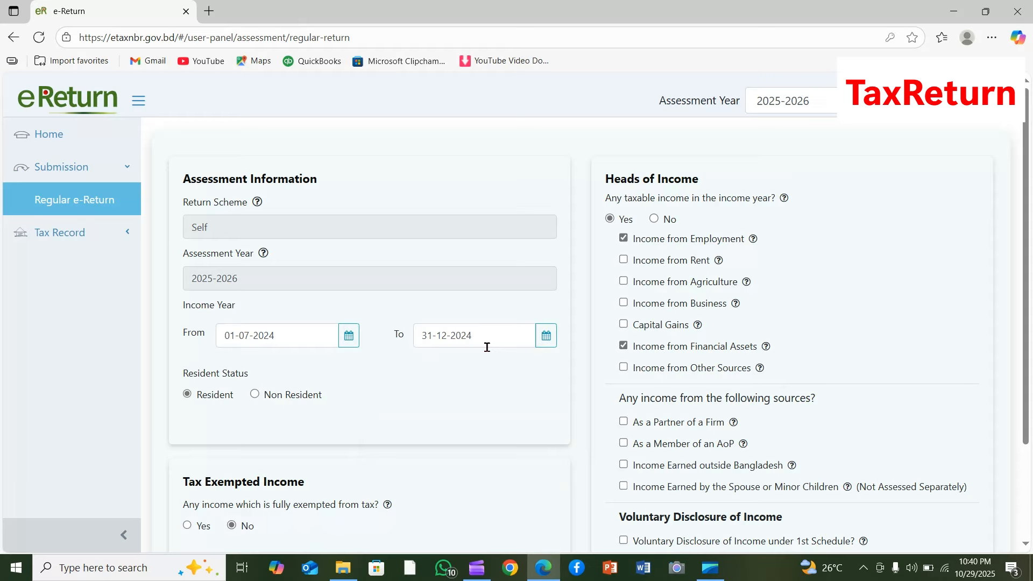
# - Set the income year's end date to 30-06-2025, then save the assessment information and continue to the additional information
pyautogui.click(546, 335)
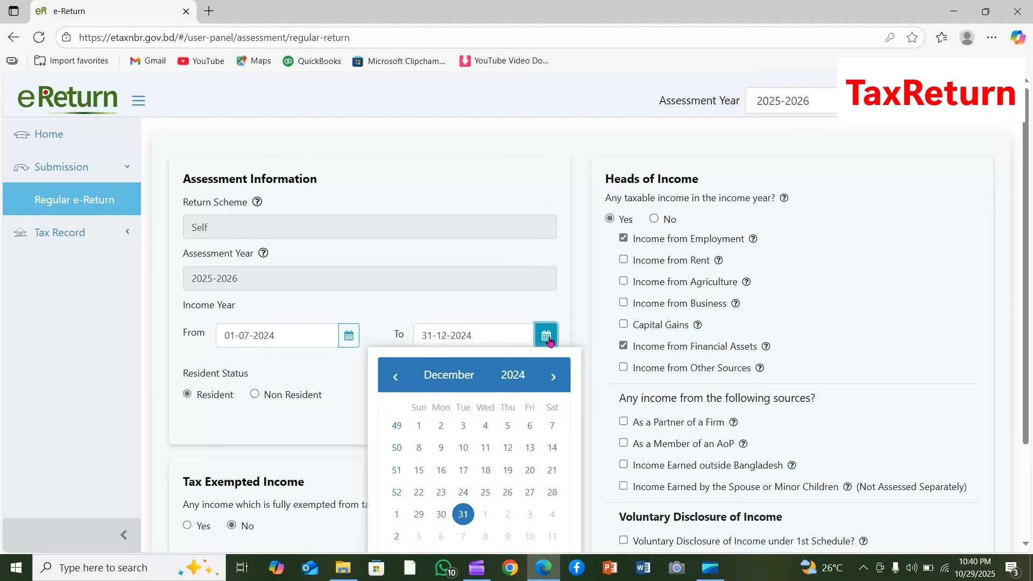
pyautogui.click(512, 375)
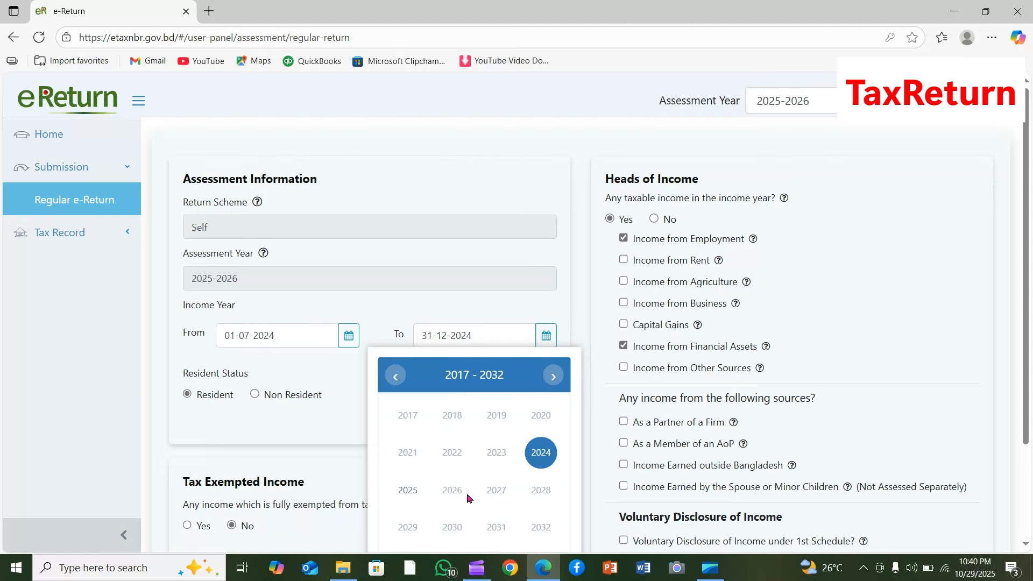
pyautogui.click(408, 489)
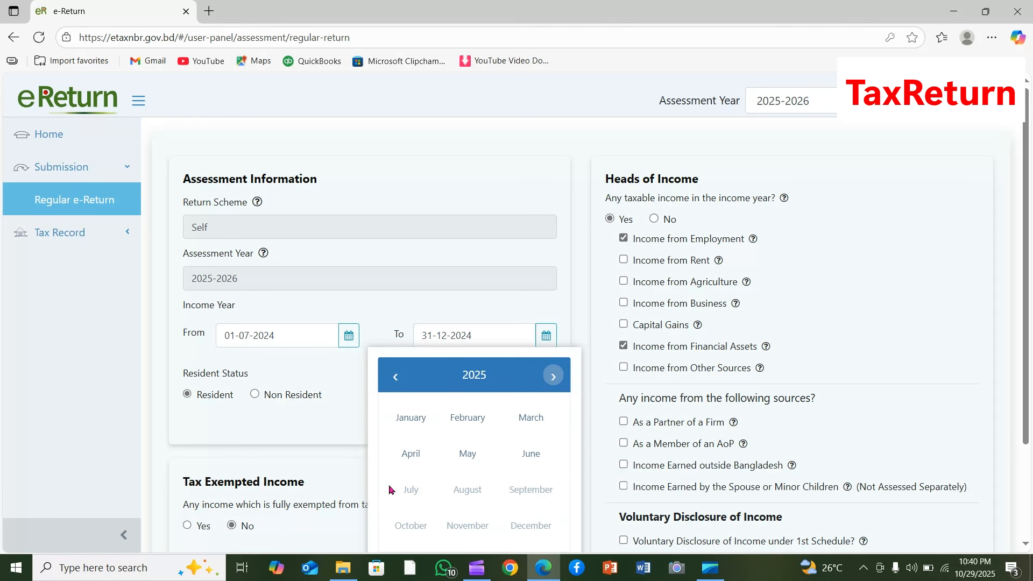
pyautogui.click(540, 455)
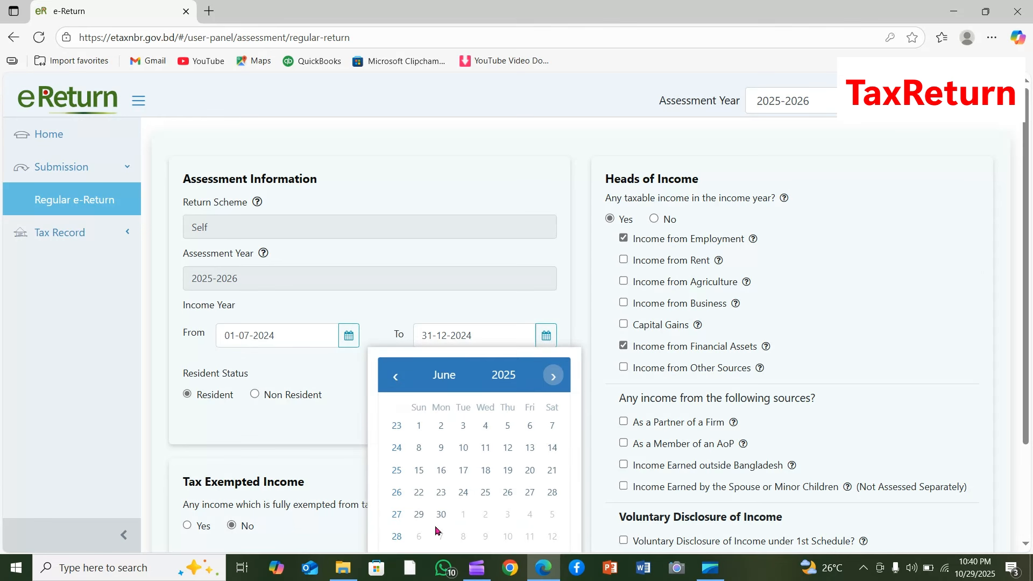
pyautogui.click(440, 515)
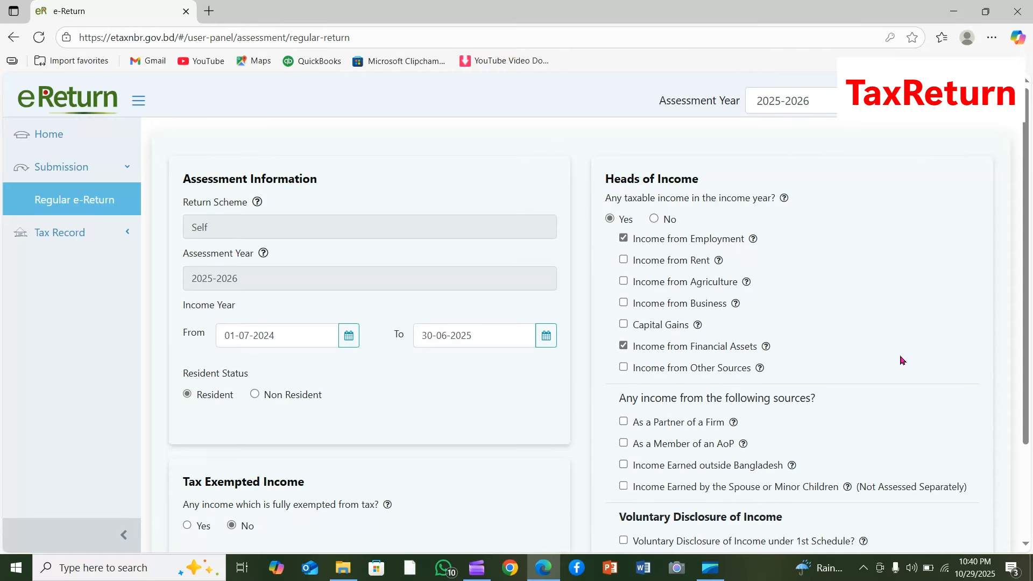
pyautogui.scroll(-3, 899, 358)
pyautogui.click(891, 488)
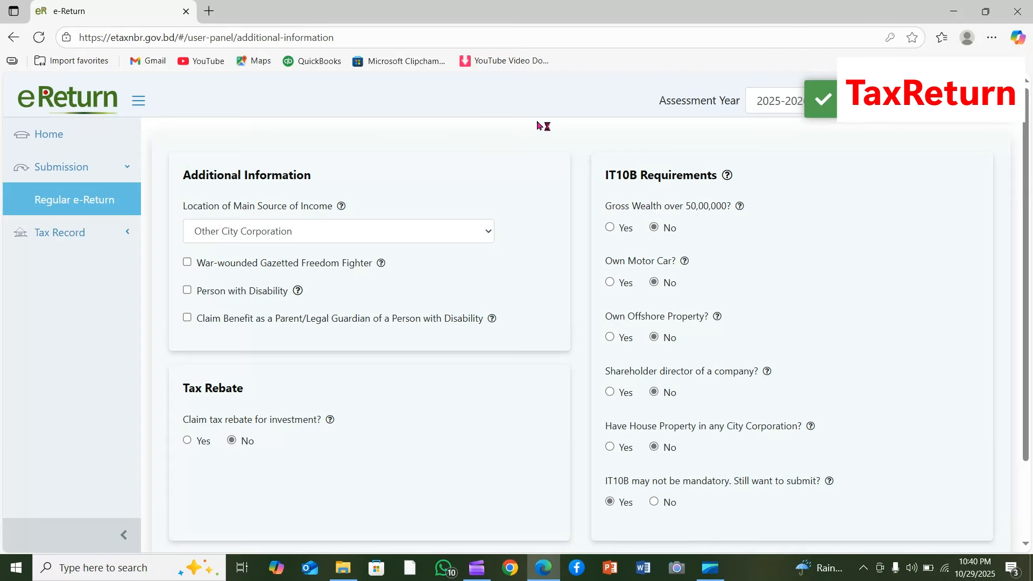
# - Check the main income location options, answer No to gross wealth over 50,00,000, and save the additional information to continue
pyautogui.click(485, 237)
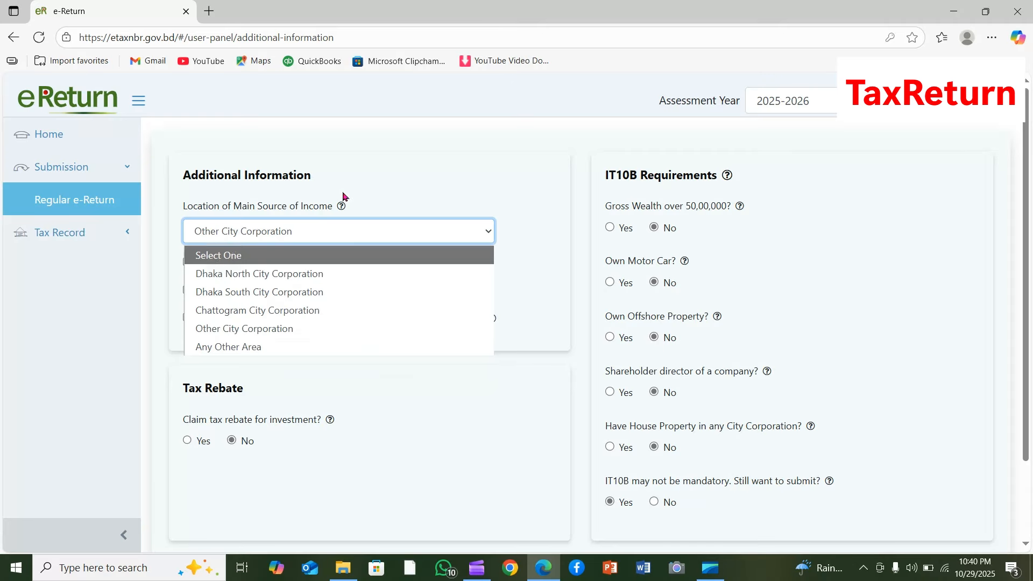
pyautogui.click(527, 287)
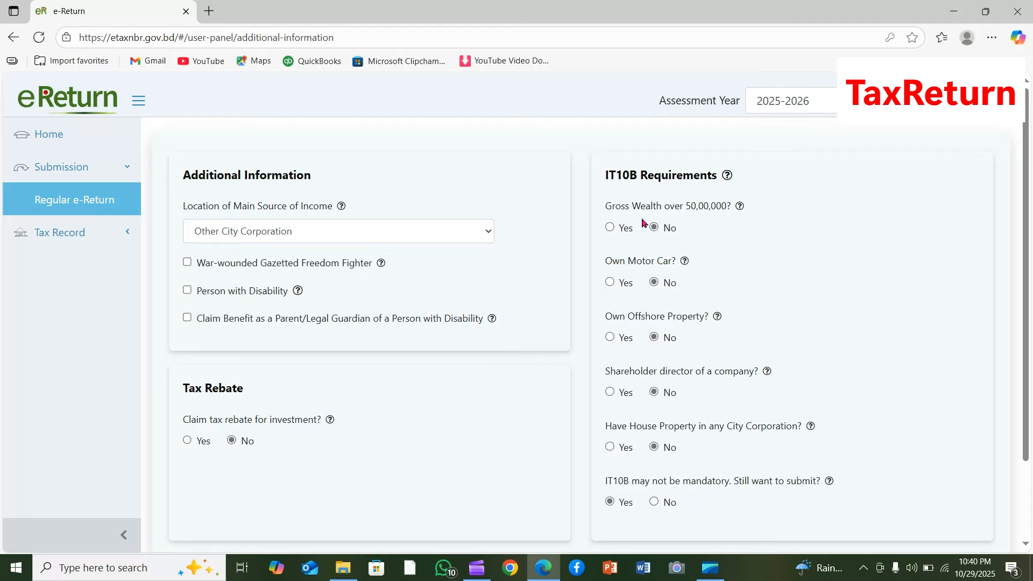
pyautogui.click(610, 228)
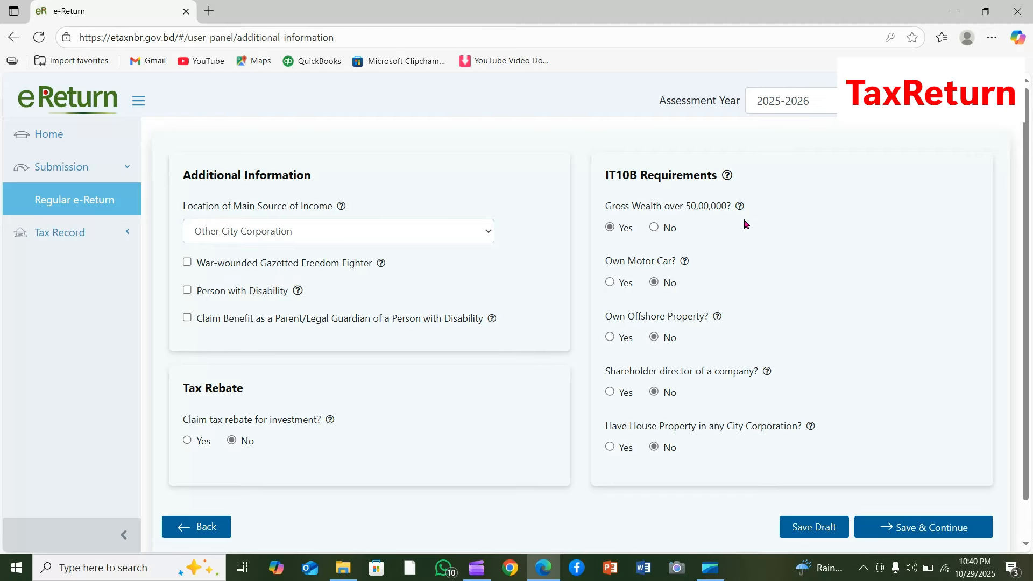
pyautogui.click(654, 227)
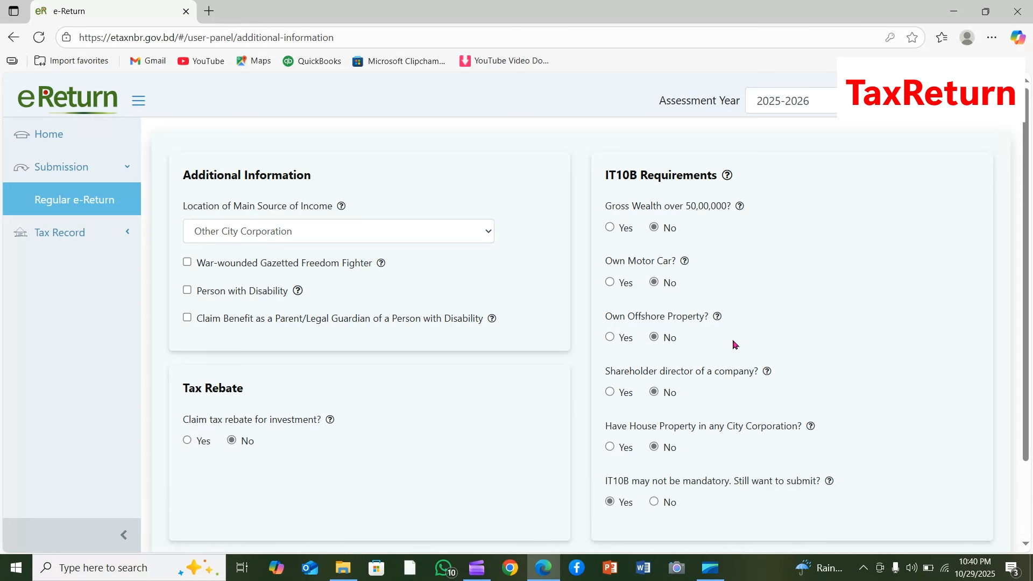
pyautogui.scroll(-2, 906, 389)
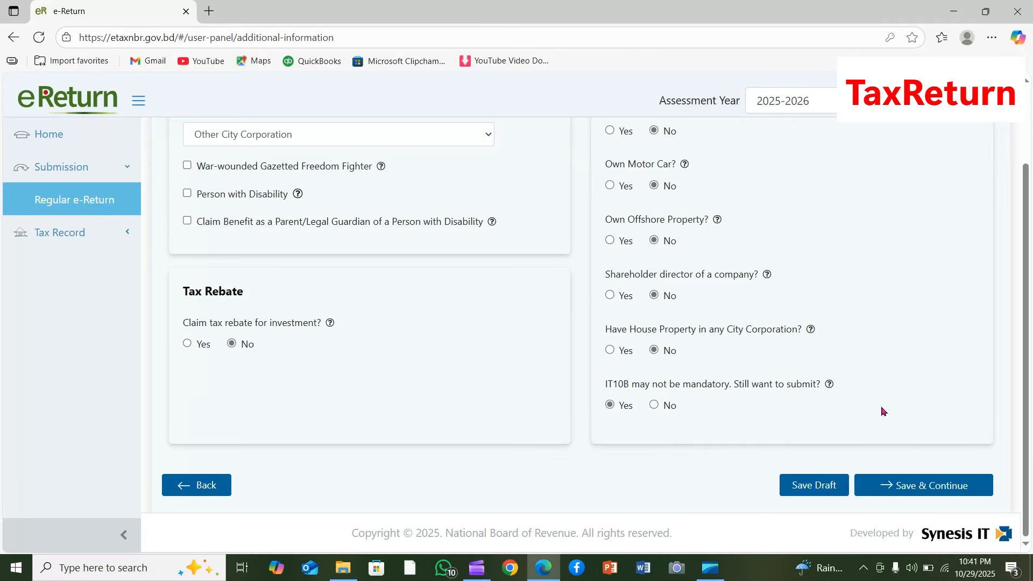
pyautogui.click(931, 496)
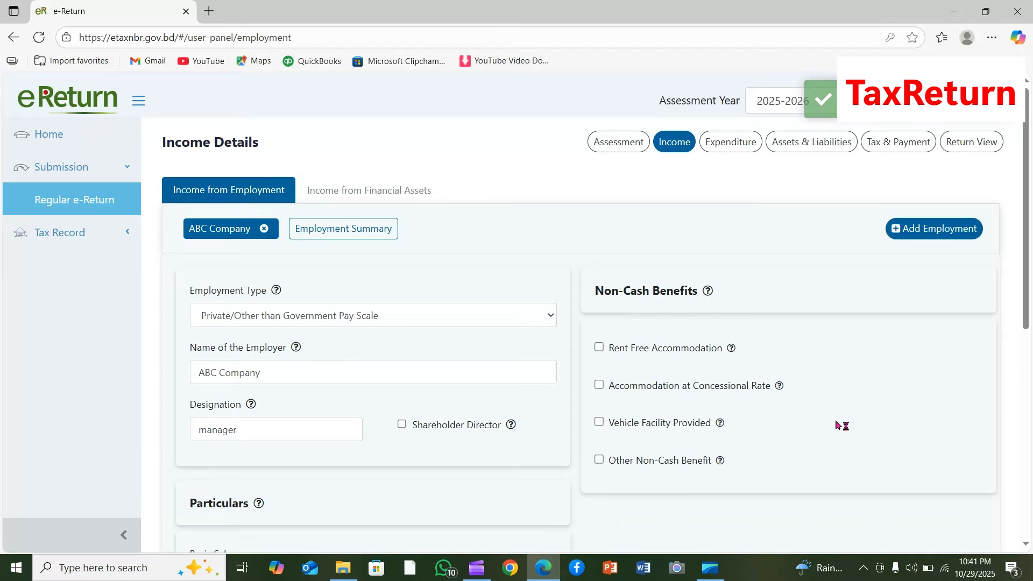
# - Review the ABC Company employment income, including the employer details, salary, allowances and festival bonus
pyautogui.scroll(-1, 473, 277)
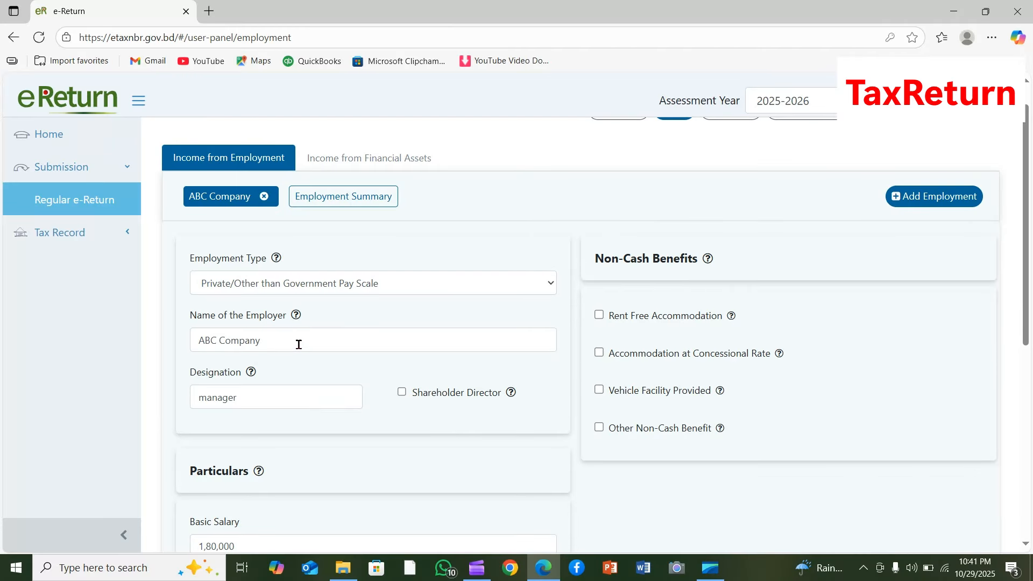
pyautogui.moveTo(295, 341); pyautogui.dragTo(164, 331)
pyautogui.click(484, 245)
pyautogui.scroll(-7, 358, 431)
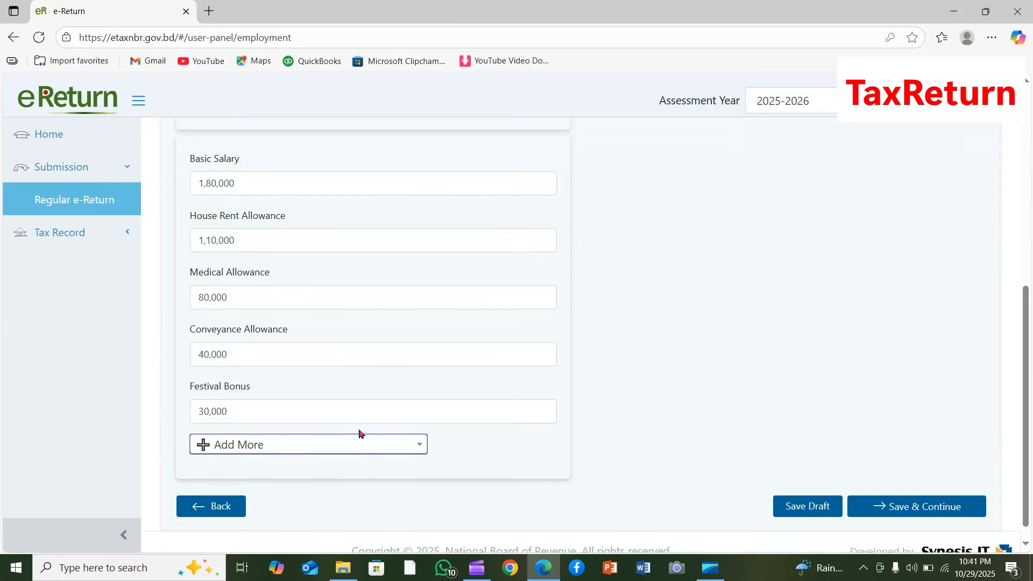
pyautogui.scroll(7, 409, 442)
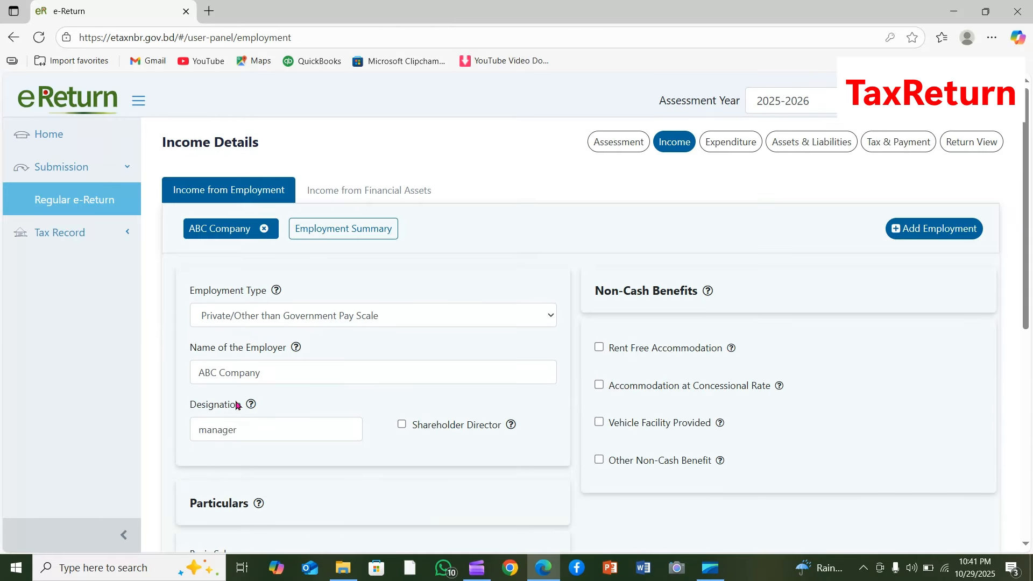
# - Open the income from financial assets and examine the gross interest and TDS of the bank deposit entry
pyautogui.click(364, 191)
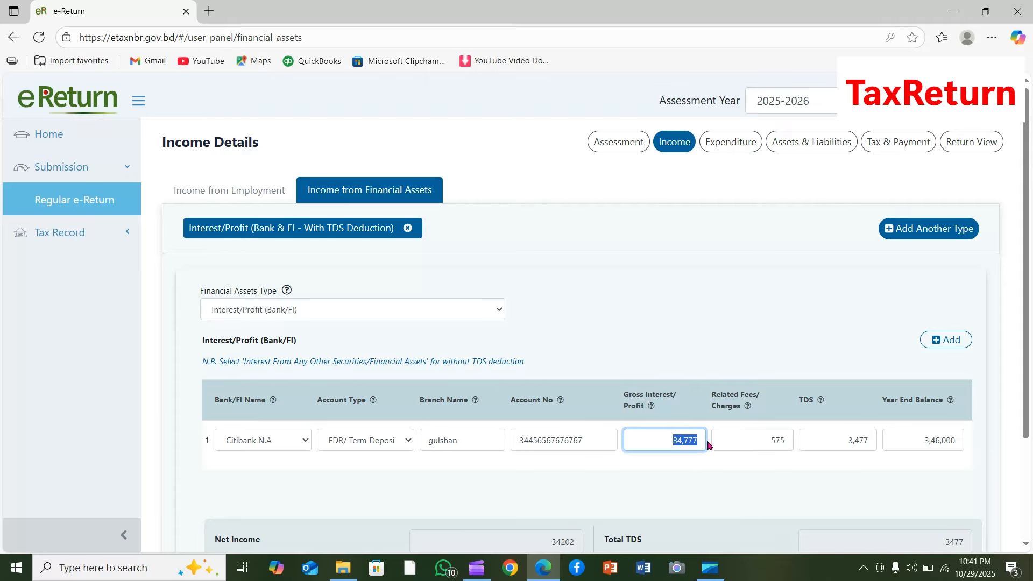
pyautogui.moveTo(673, 440); pyautogui.dragTo(707, 442)
pyautogui.click(675, 482)
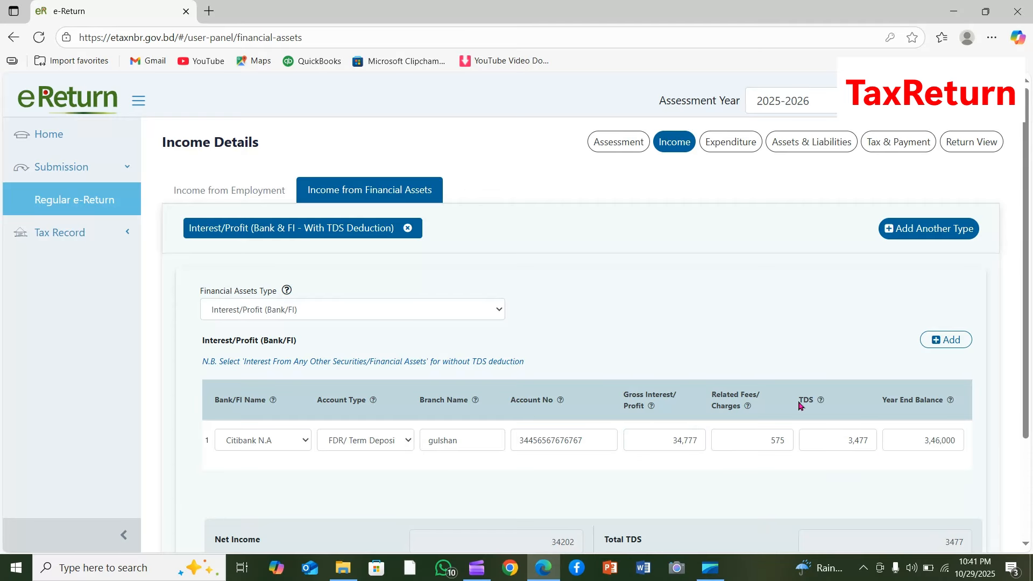
pyautogui.moveTo(830, 439); pyautogui.dragTo(876, 445)
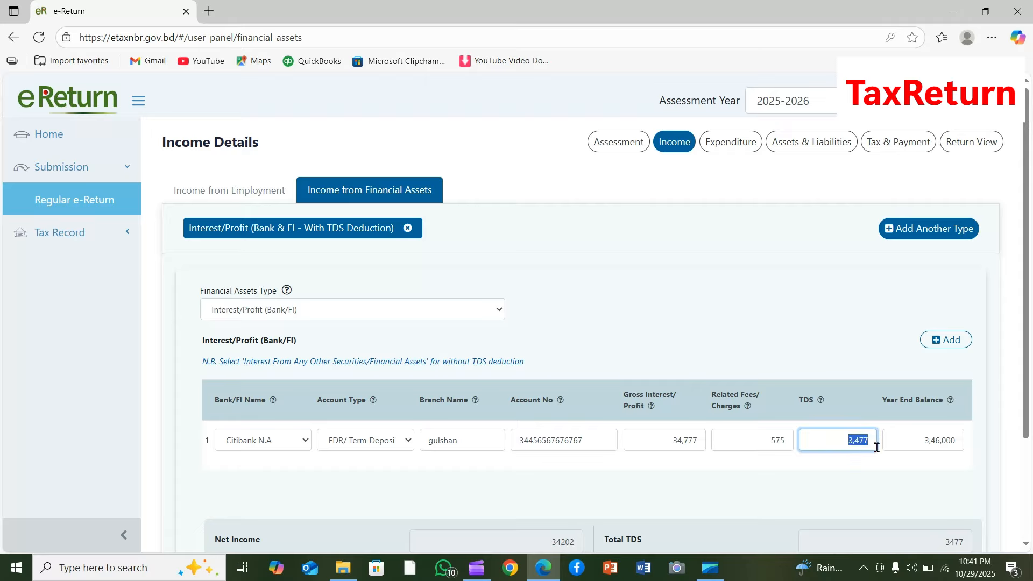
pyautogui.click(829, 469)
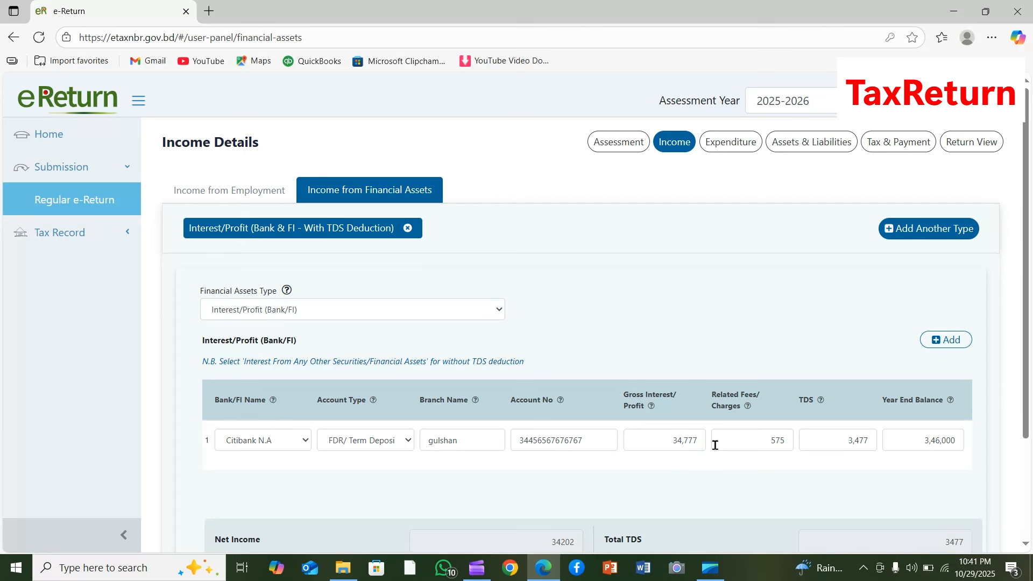
pyautogui.moveTo(670, 439); pyautogui.dragTo(750, 433)
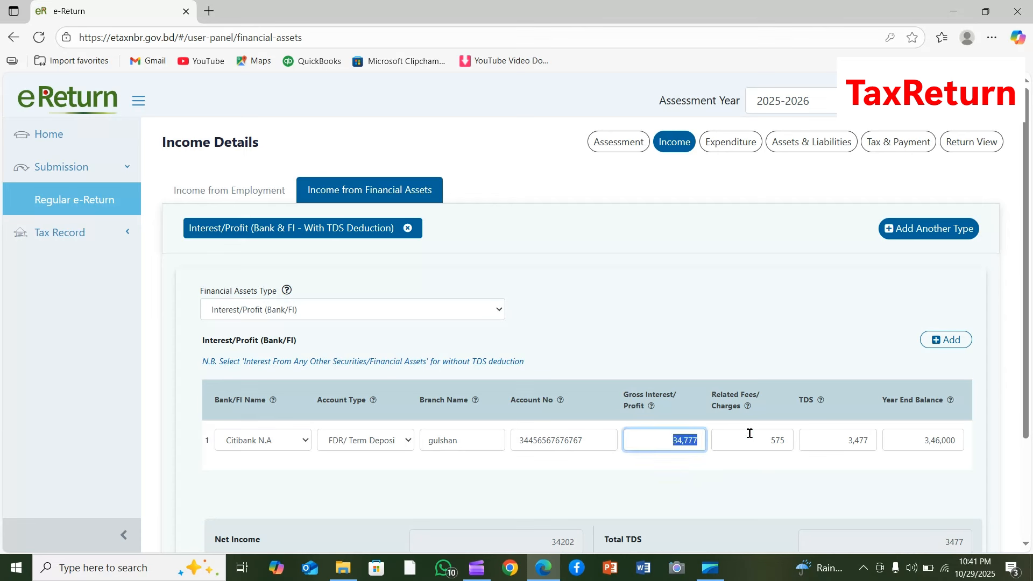
pyautogui.moveTo(841, 439); pyautogui.dragTo(870, 439)
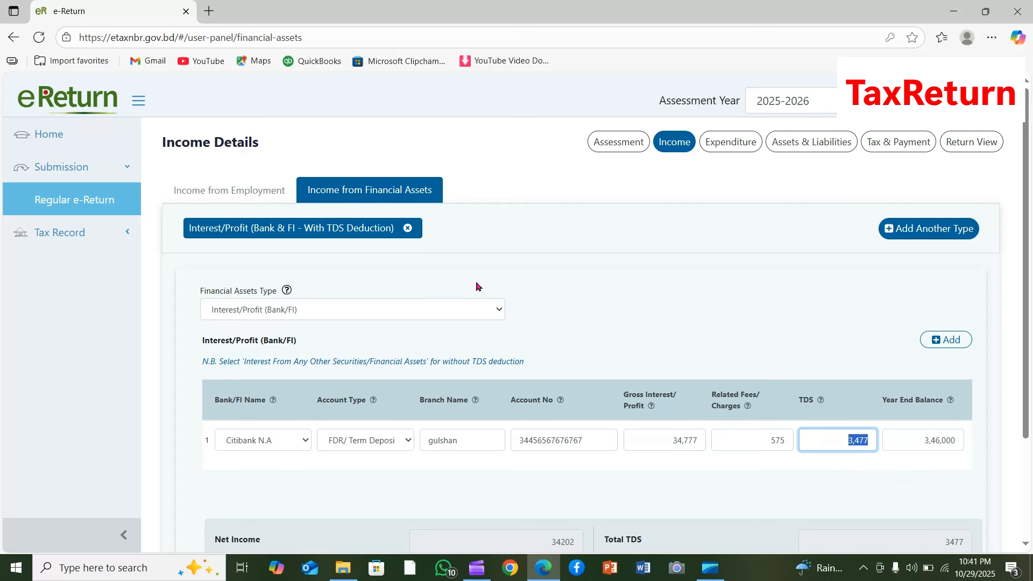
# - Change the financial assets type to Interest From Sanchayapatra (Pensioners) and go through its entry fields without filling them in
pyautogui.click(487, 314)
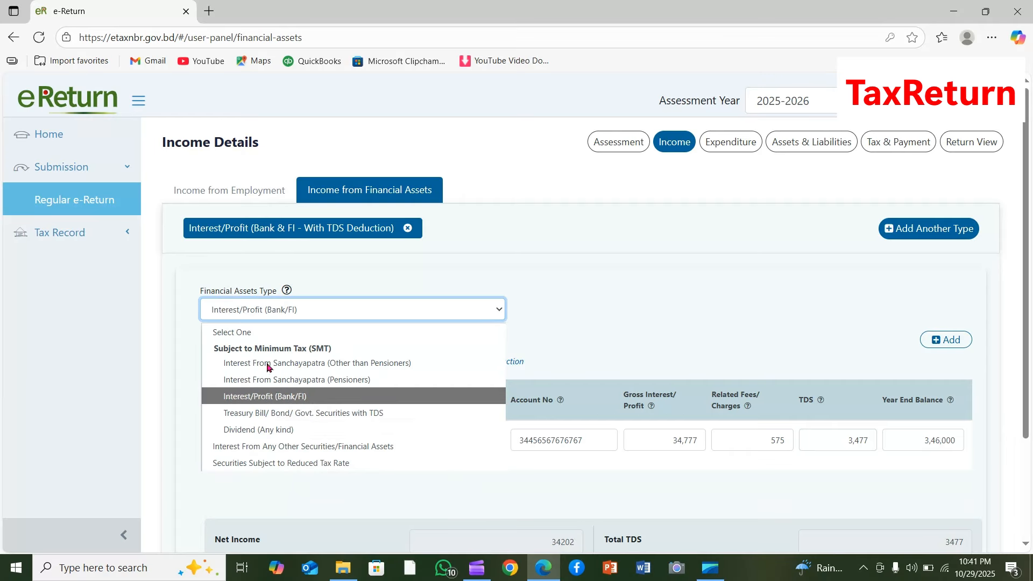
pyautogui.click(358, 380)
pyautogui.click(287, 421)
pyautogui.click(425, 419)
pyautogui.click(594, 409)
pyautogui.click(713, 418)
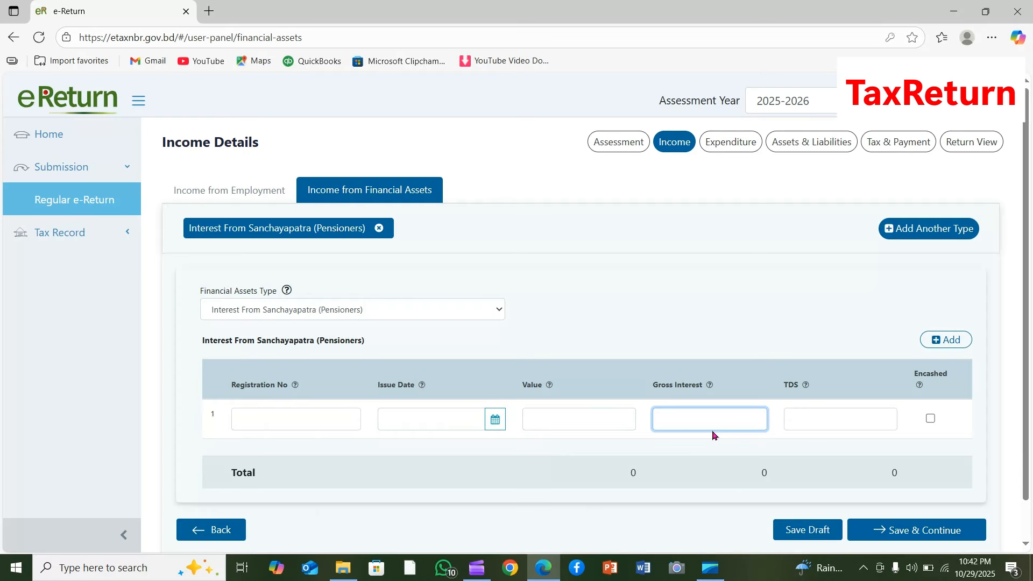
pyautogui.click(304, 418)
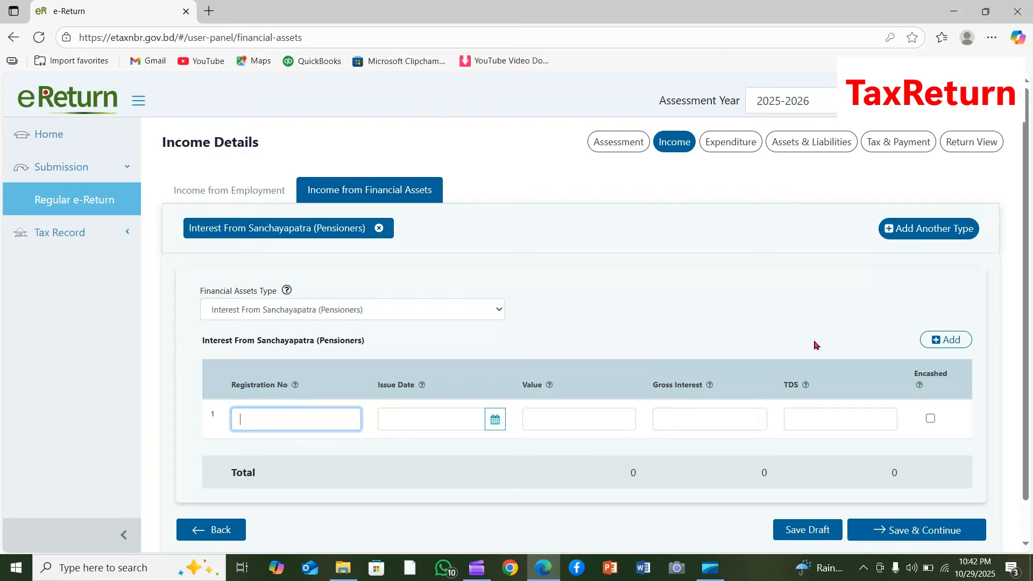
pyautogui.click(707, 414)
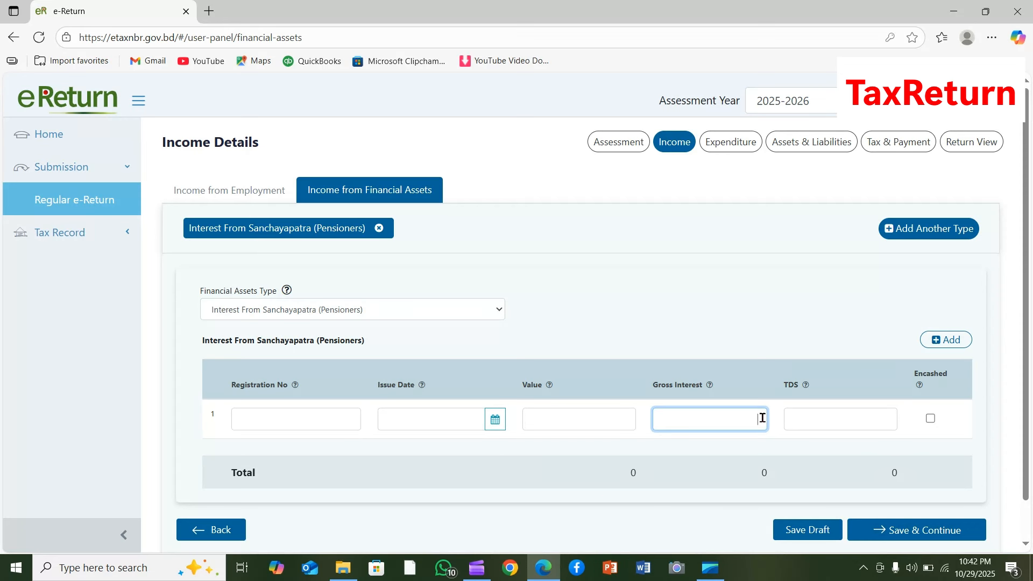
pyautogui.click(300, 423)
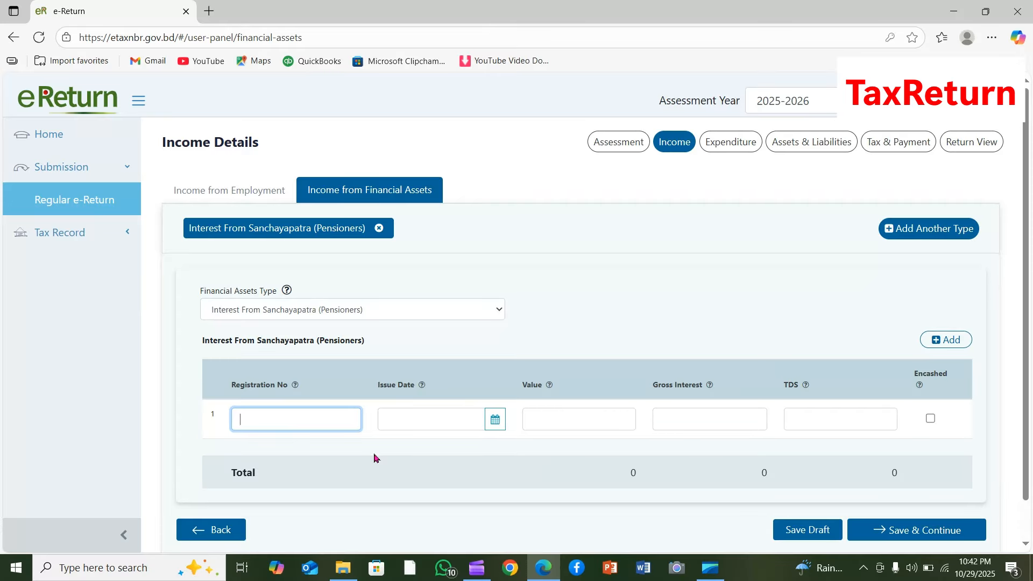
# - Open the Expenditure section and review the IT10BB lifestyle expense amounts
pyautogui.click(735, 149)
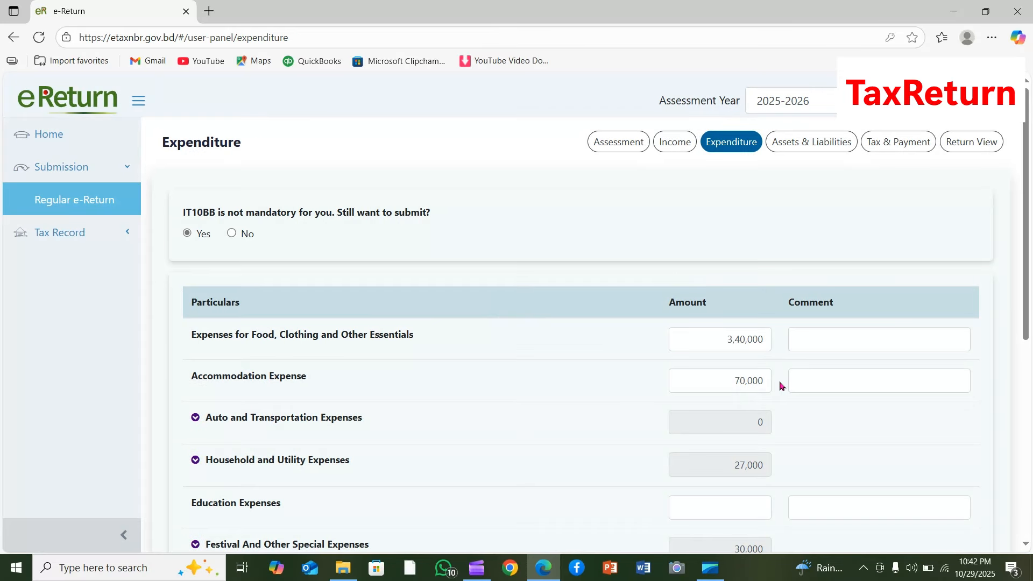
pyautogui.scroll(-2, 781, 383)
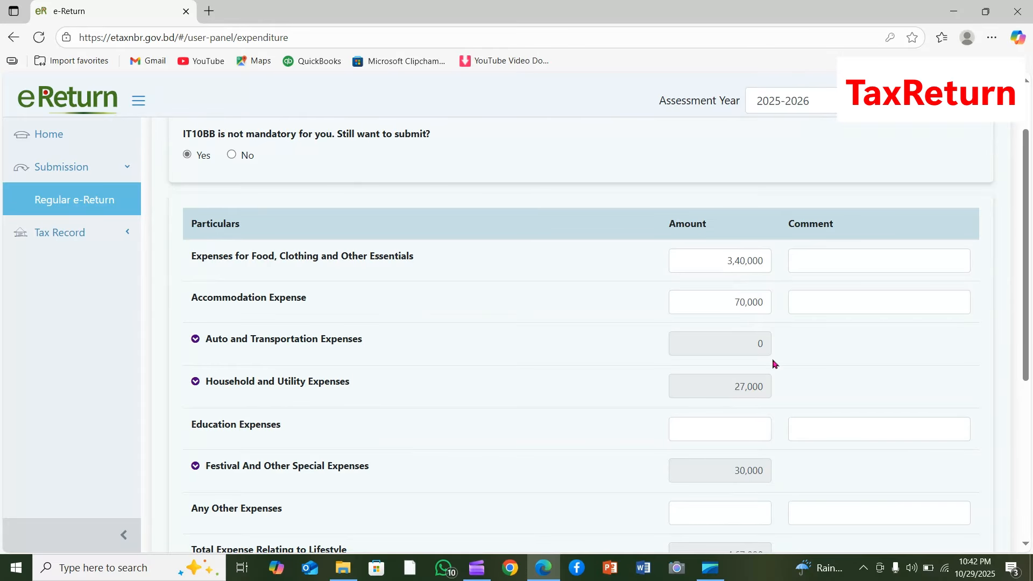
pyautogui.scroll(-5, 768, 352)
pyautogui.scroll(7, 770, 356)
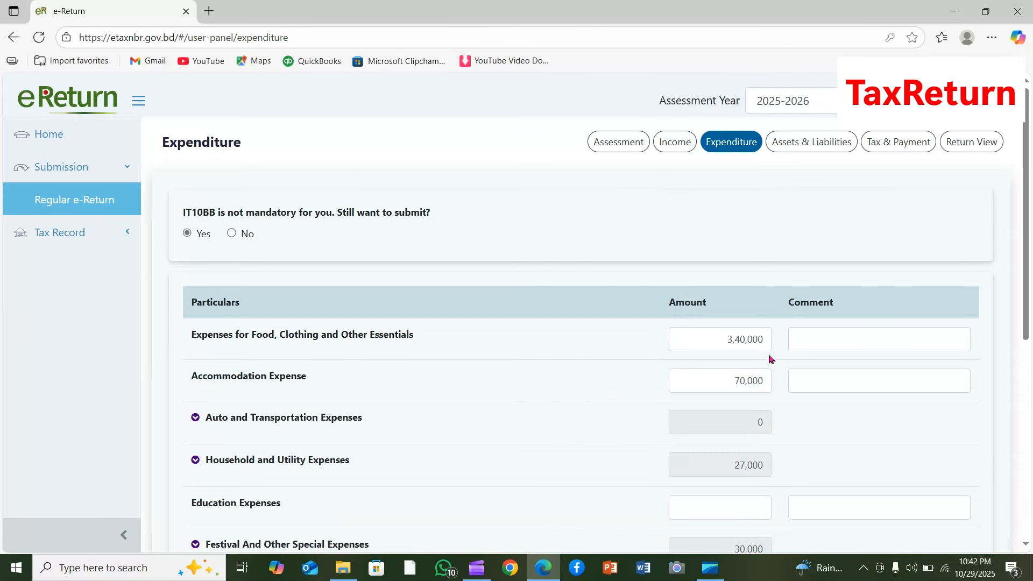
# - Open the Assets & Liabilities section and examine the DPS entry under Financial Assets, including its bank and balance amount
pyautogui.scroll(-5, 839, 417)
pyautogui.scroll(6, 869, 409)
pyautogui.click(820, 144)
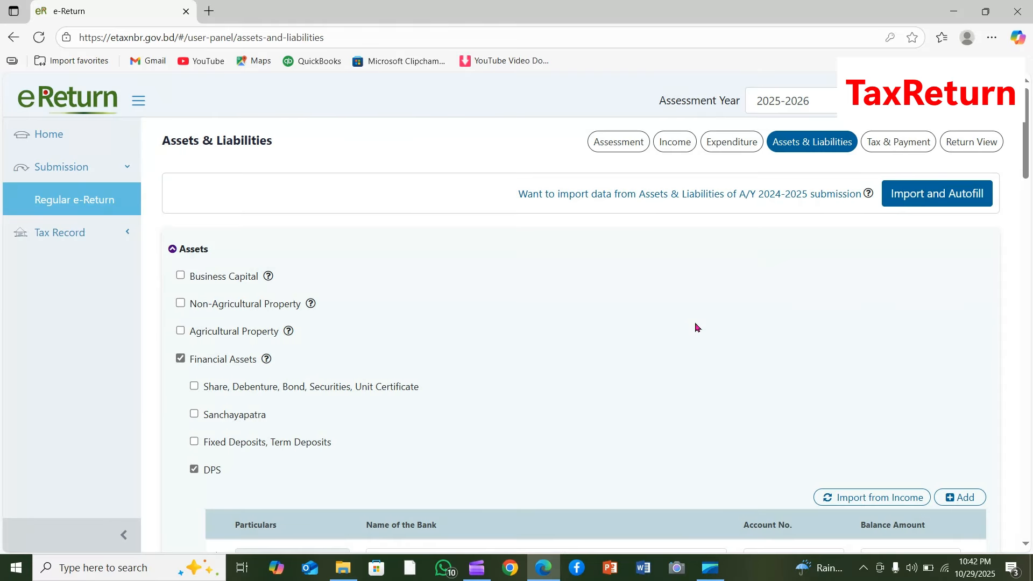
pyautogui.scroll(-3, 696, 327)
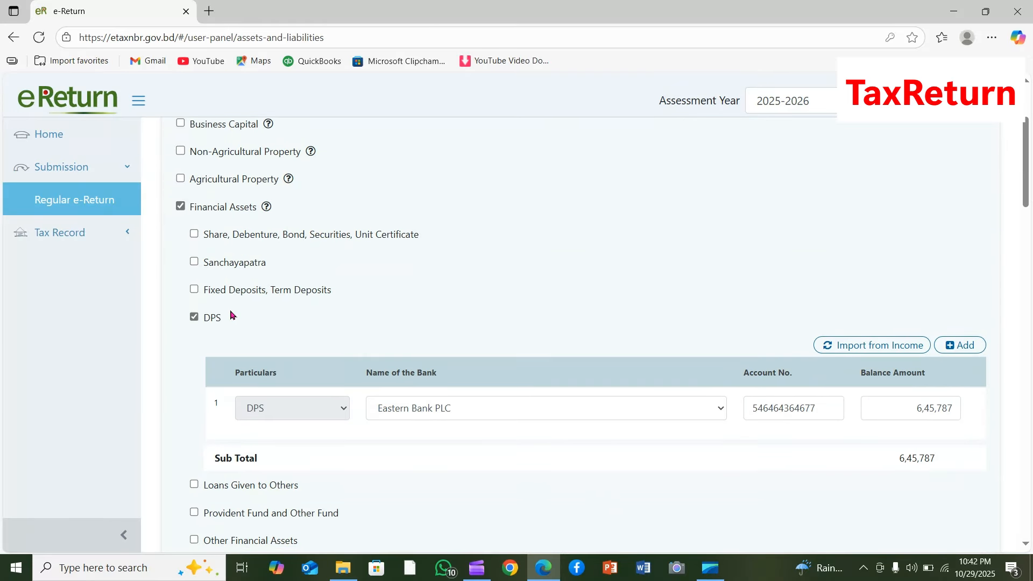
pyautogui.moveTo(203, 321); pyautogui.dragTo(236, 321)
pyautogui.click(564, 318)
pyautogui.click(917, 407)
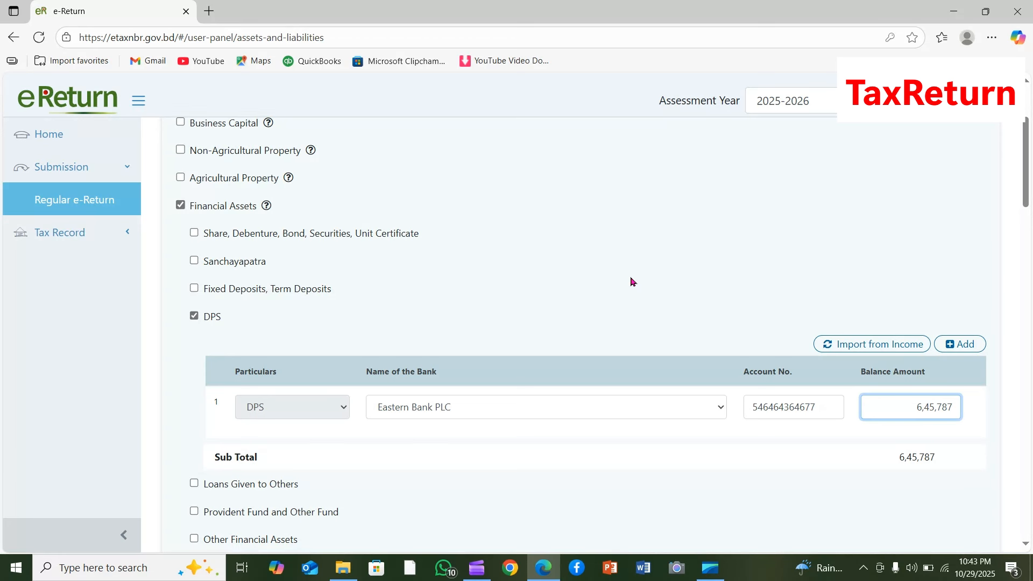
# - Review the gold, furniture and electronic items, and cash in hand entries among the assets, including the value of the gifted gold
pyautogui.scroll(-2, 633, 282)
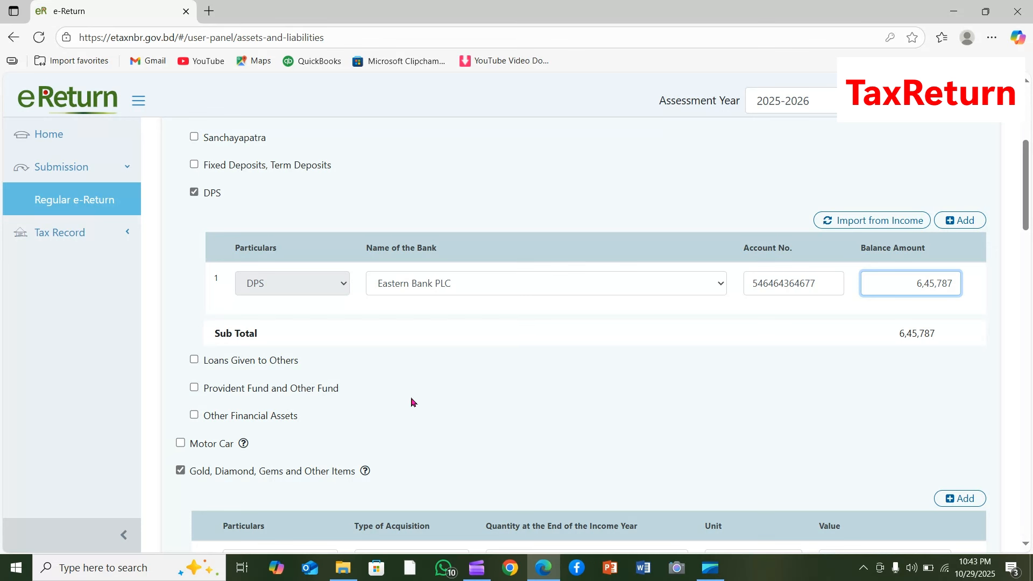
pyautogui.scroll(-4, 411, 400)
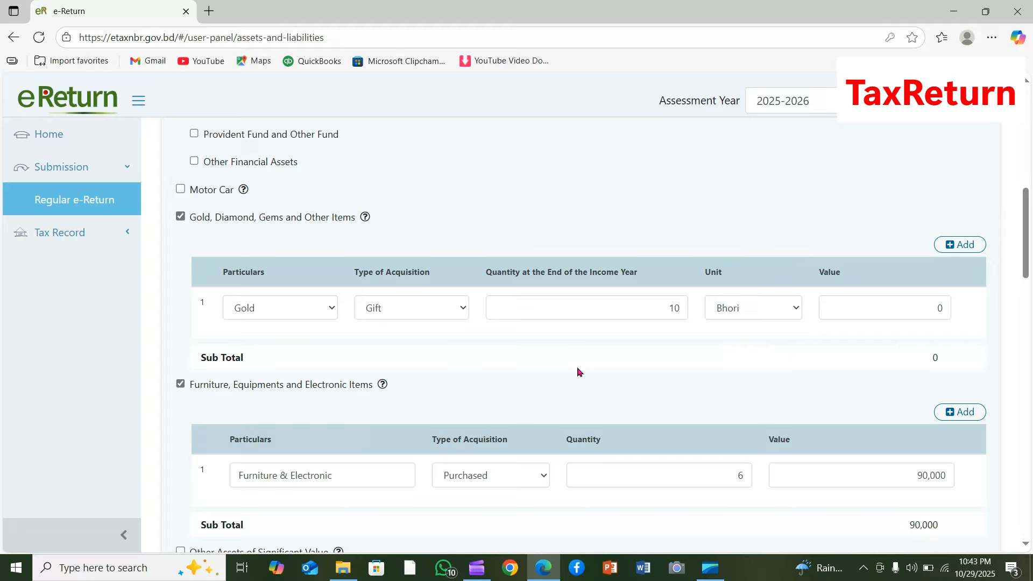
pyautogui.click(862, 302)
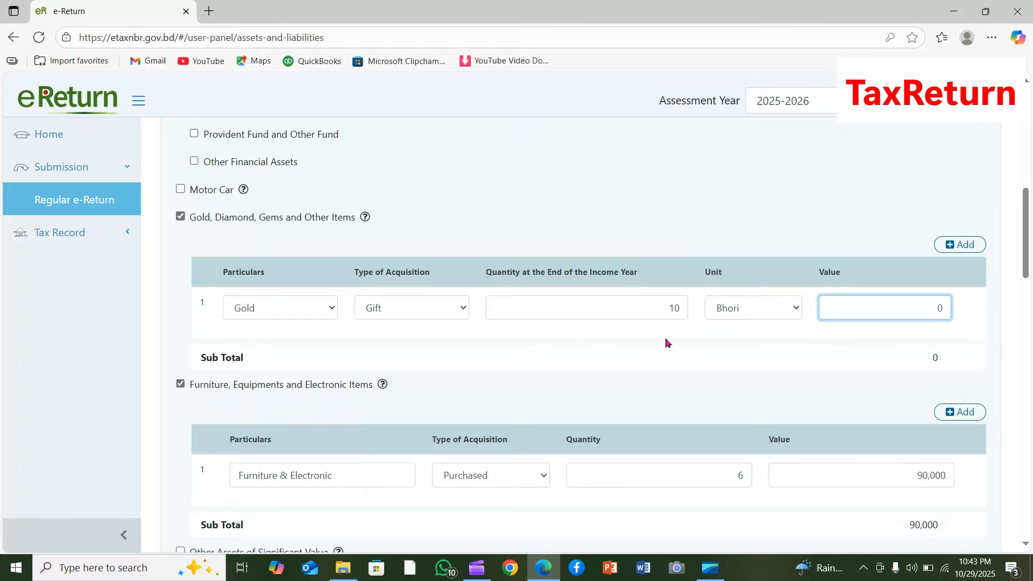
pyautogui.scroll(-3, 666, 343)
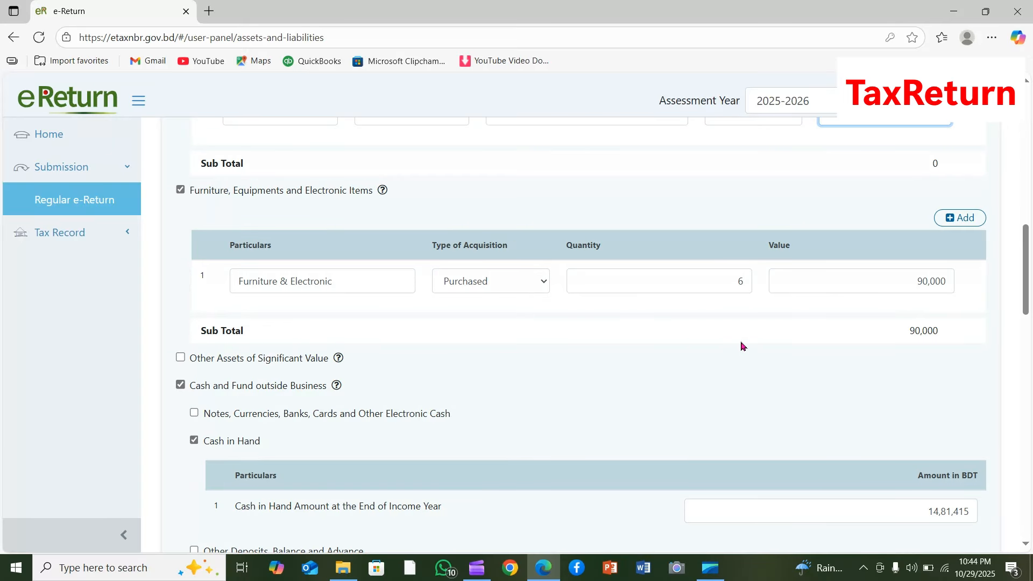
pyautogui.scroll(-2, 743, 346)
pyautogui.scroll(-8, 657, 448)
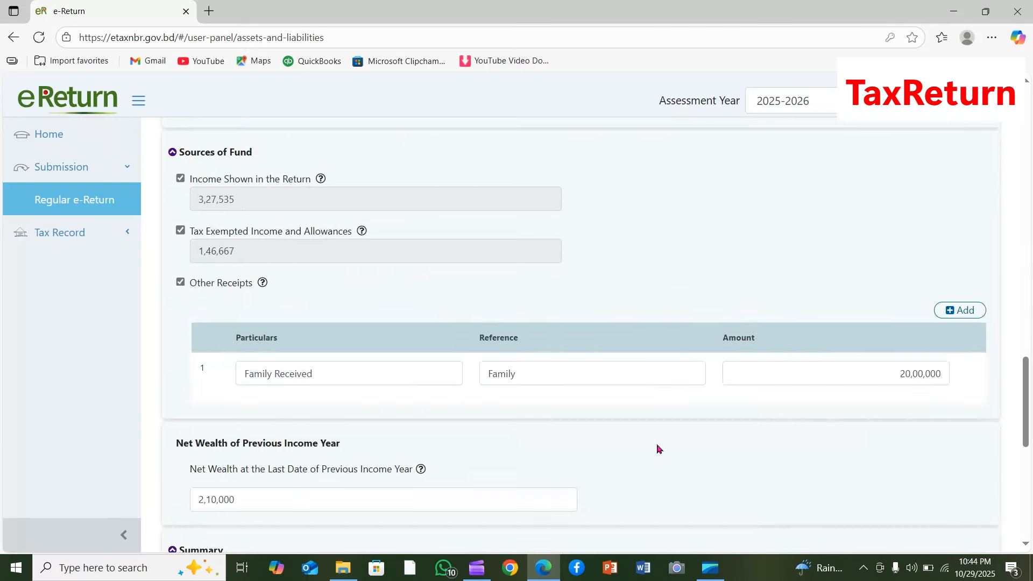
# - Examine the Family Received entry under Other Receipts in Sources of Fund, checking its particulars, reference and amount
pyautogui.scroll(-3, 657, 449)
pyautogui.scroll(3, 657, 449)
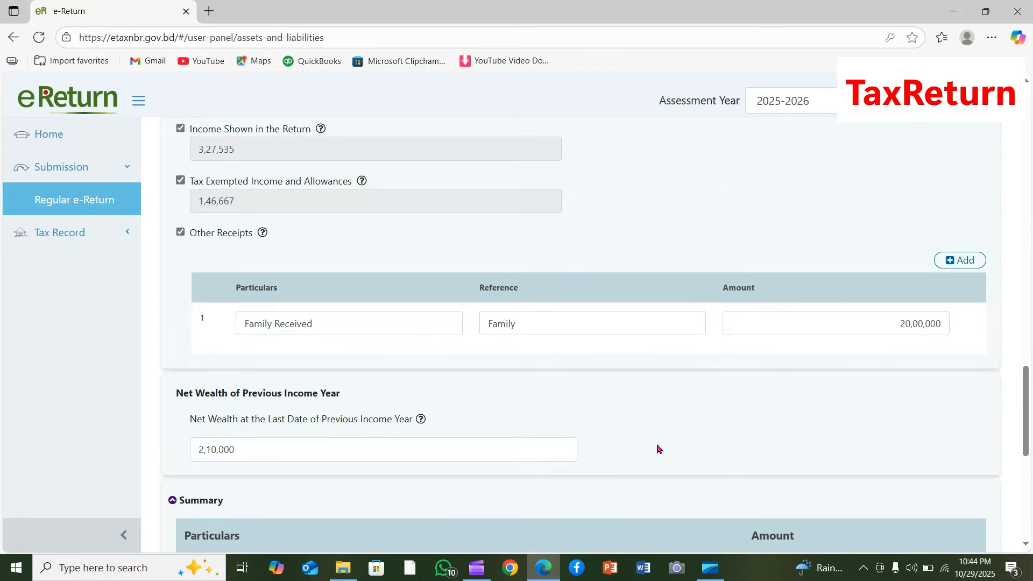
pyautogui.scroll(1, 658, 448)
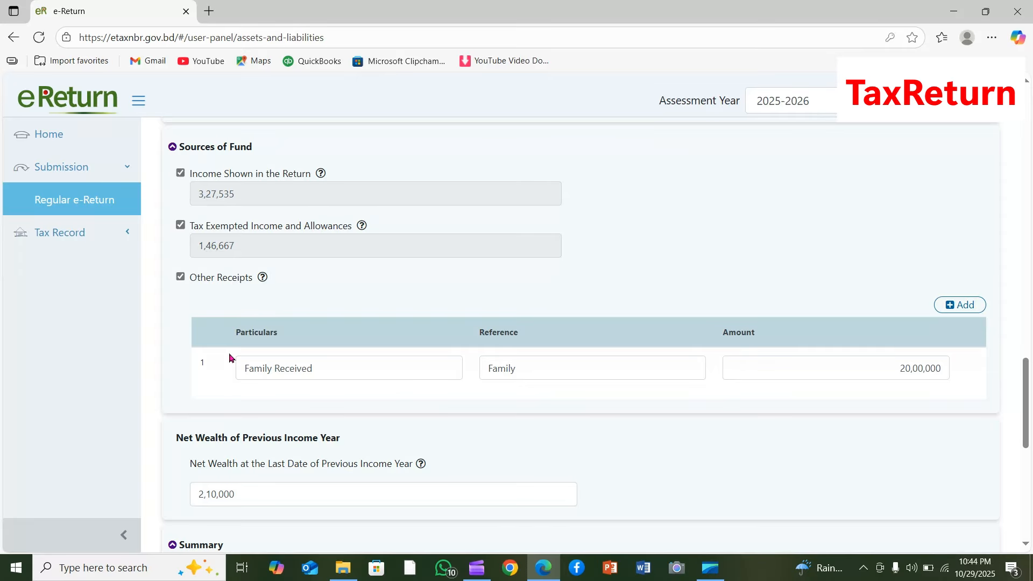
pyautogui.moveTo(334, 368); pyautogui.dragTo(242, 361)
pyautogui.click(548, 365)
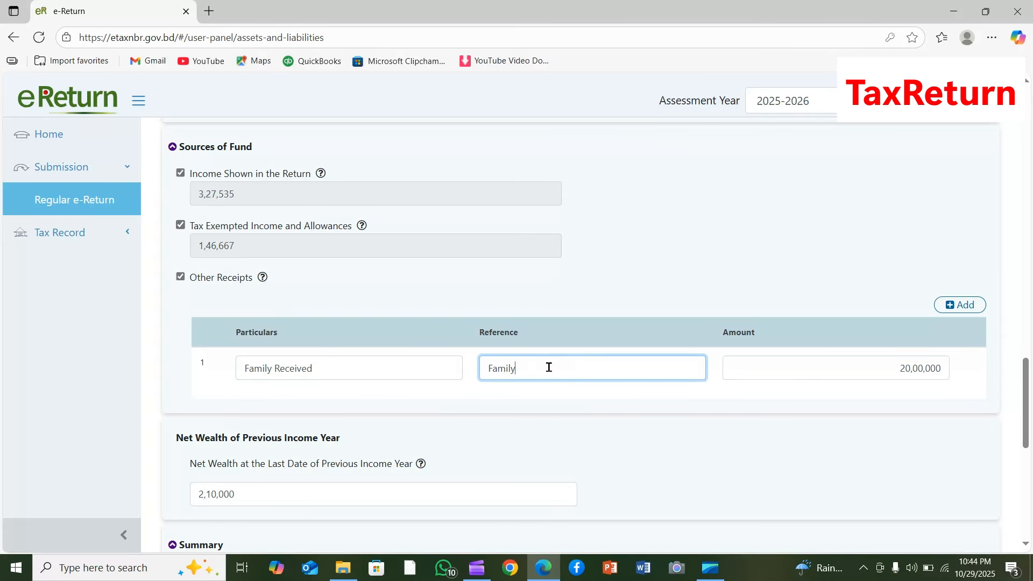
pyautogui.press('Tab')
pyautogui.click(894, 396)
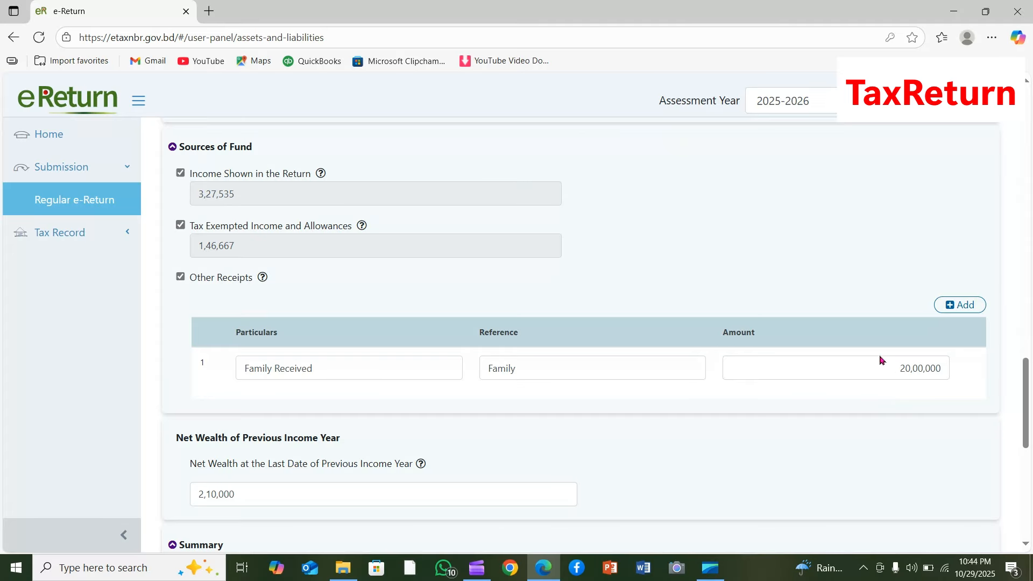
pyautogui.click(607, 369)
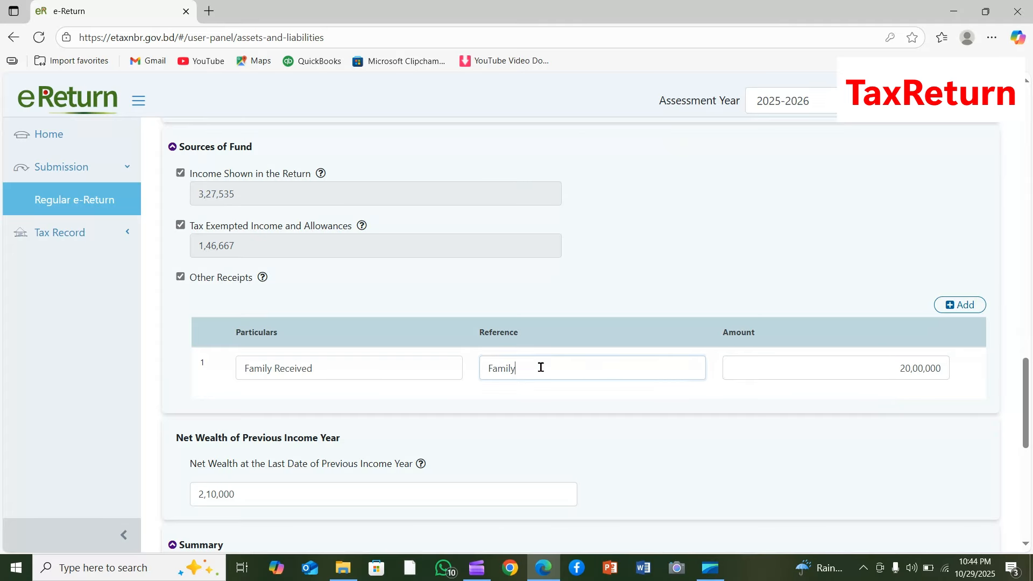
pyautogui.doubleClick(607, 369)
pyautogui.click(608, 415)
pyautogui.doubleClick(538, 367)
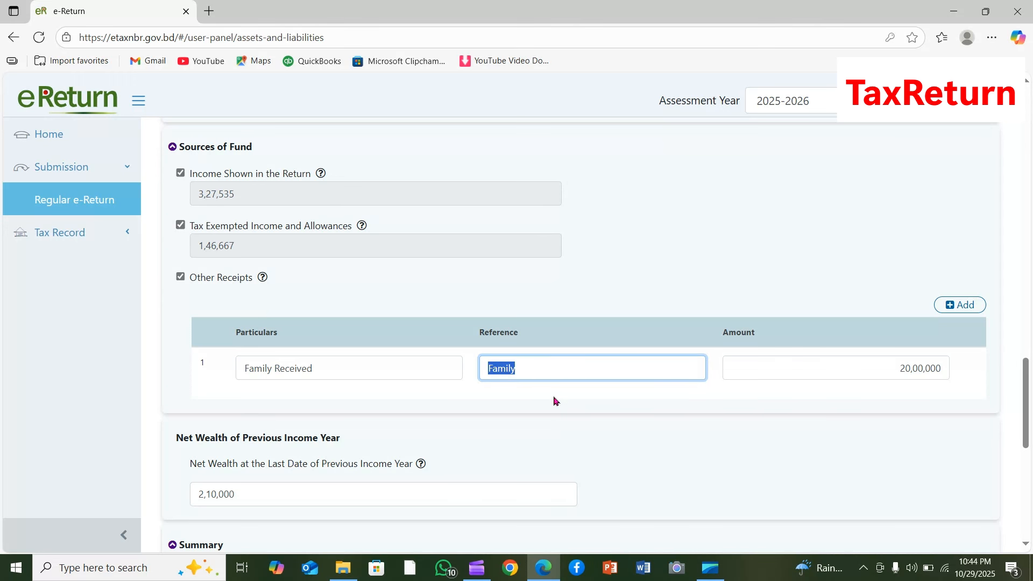
pyautogui.click(594, 361)
pyautogui.click(418, 364)
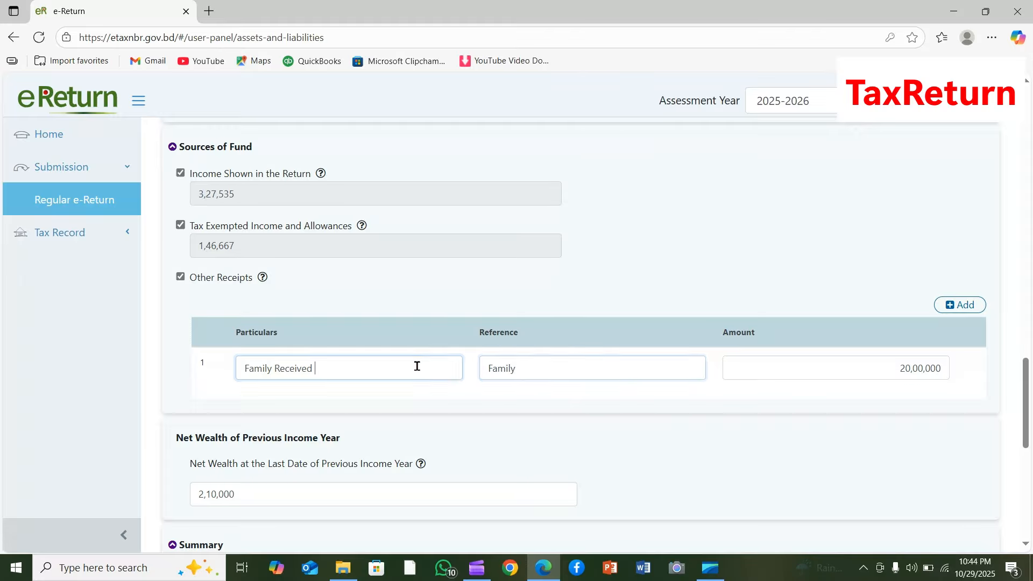
pyautogui.click(921, 364)
pyautogui.click(743, 391)
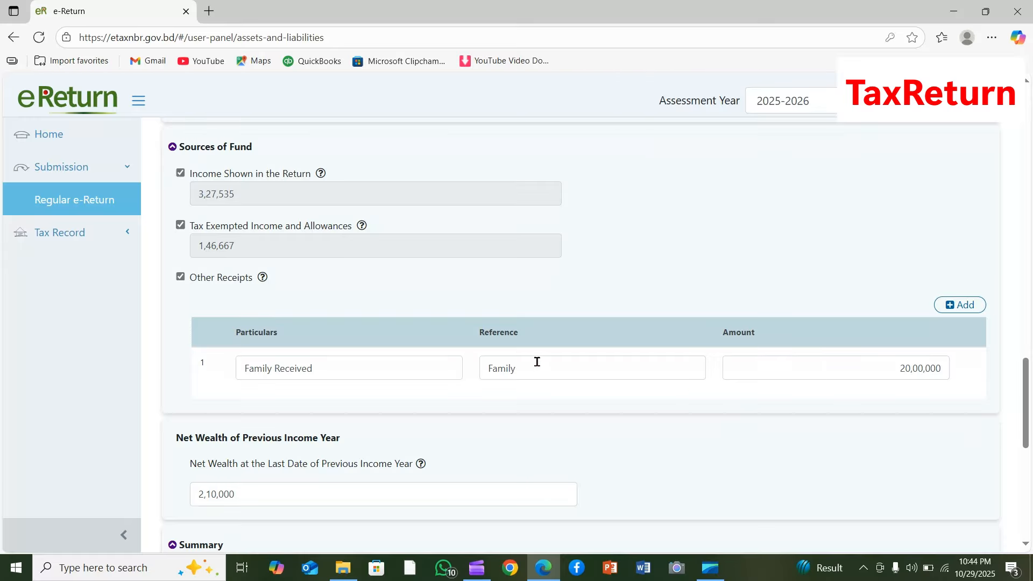
pyautogui.moveTo(558, 365); pyautogui.dragTo(479, 362)
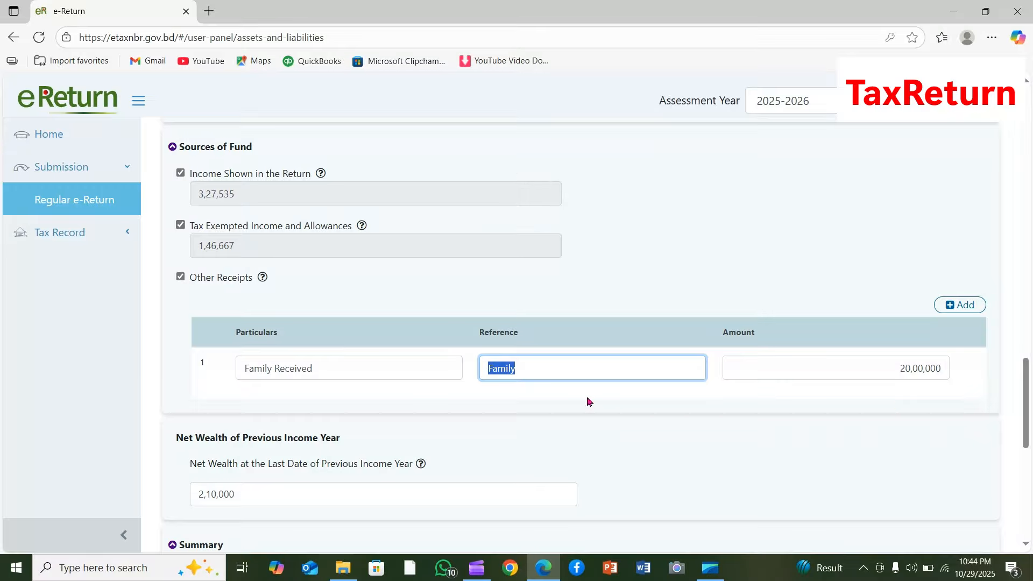
pyautogui.click(905, 401)
pyautogui.moveTo(883, 370); pyautogui.dragTo(982, 371)
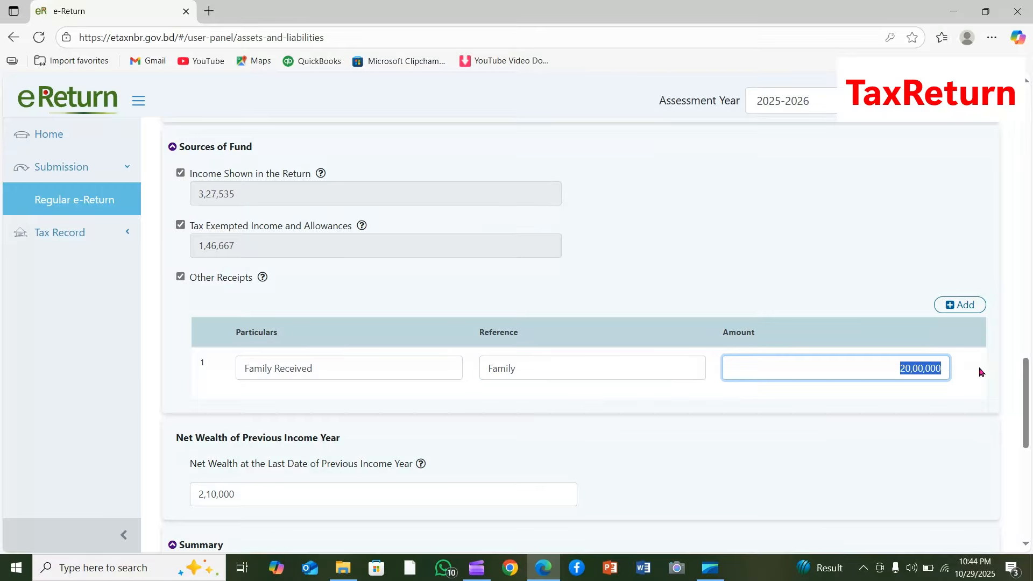
pyautogui.click(820, 397)
# - Replace the reference of the Family Received entry in Other Receipts with an identification number
pyautogui.click(524, 364)
pyautogui.doubleClick(545, 369)
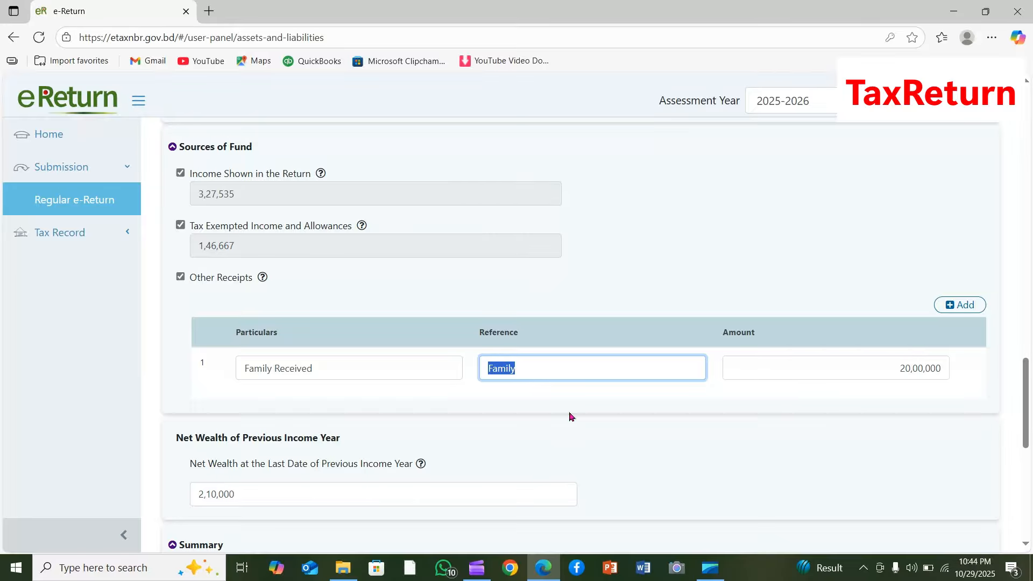
# - Check the net wealth of the previous income year and the wealth summary down to the Difference row
pyautogui.scroll(-3, 571, 417)
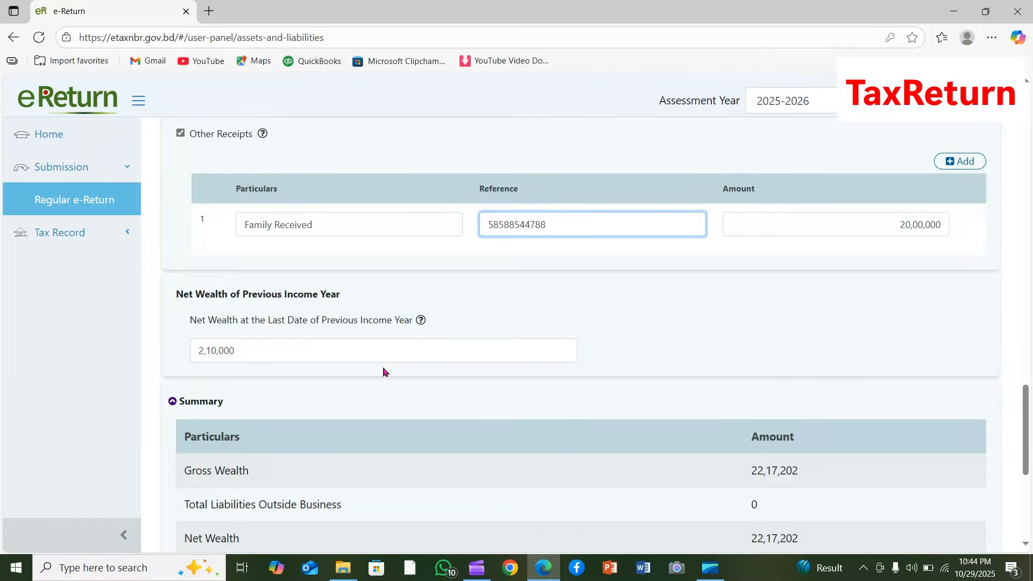
pyautogui.doubleClick(235, 348)
pyautogui.click(256, 346)
pyautogui.scroll(-6, 747, 435)
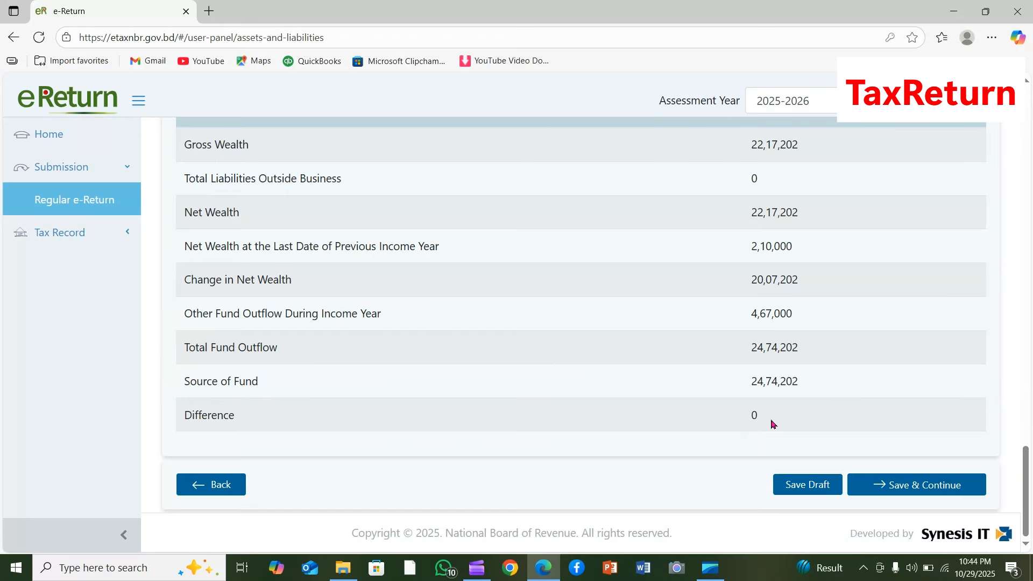
pyautogui.moveTo(743, 417); pyautogui.dragTo(777, 420)
# - Enable Non-Agricultural Property under Assets together with its Non-Agricultural Property sub-item to show the entry row
pyautogui.scroll(15, 773, 417)
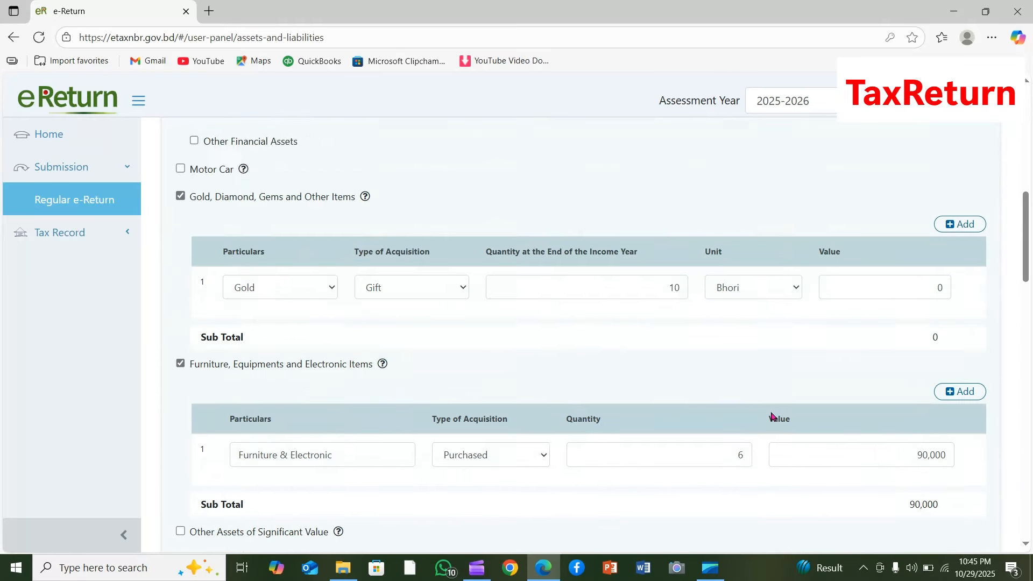
pyautogui.scroll(10, 773, 416)
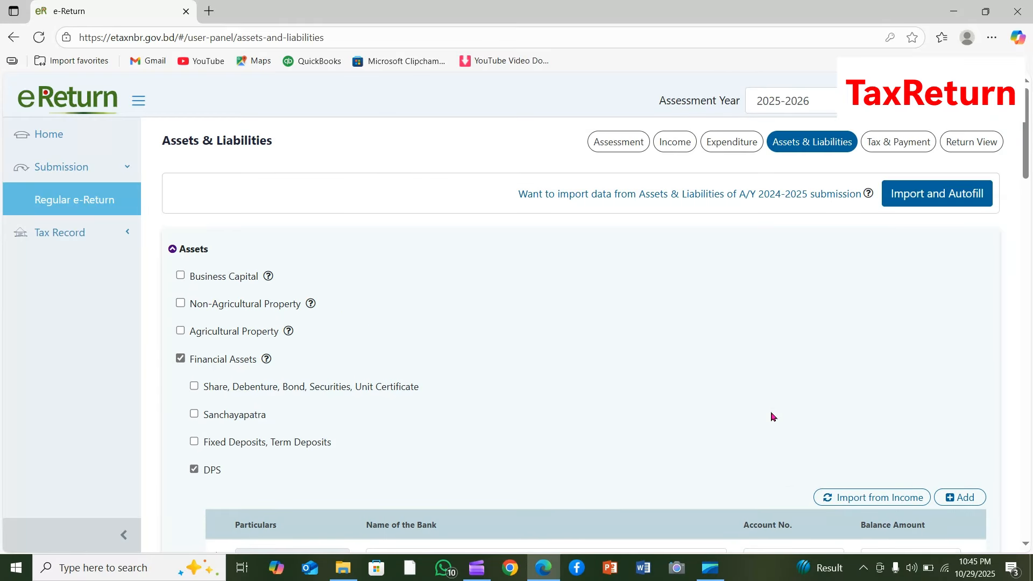
pyautogui.scroll(-12, 774, 417)
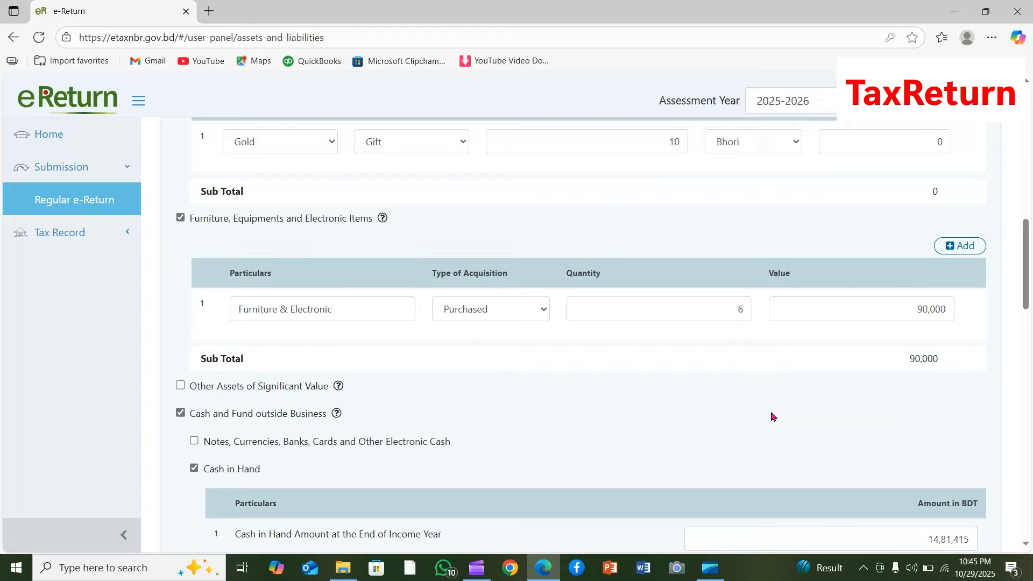
pyautogui.scroll(13, 772, 417)
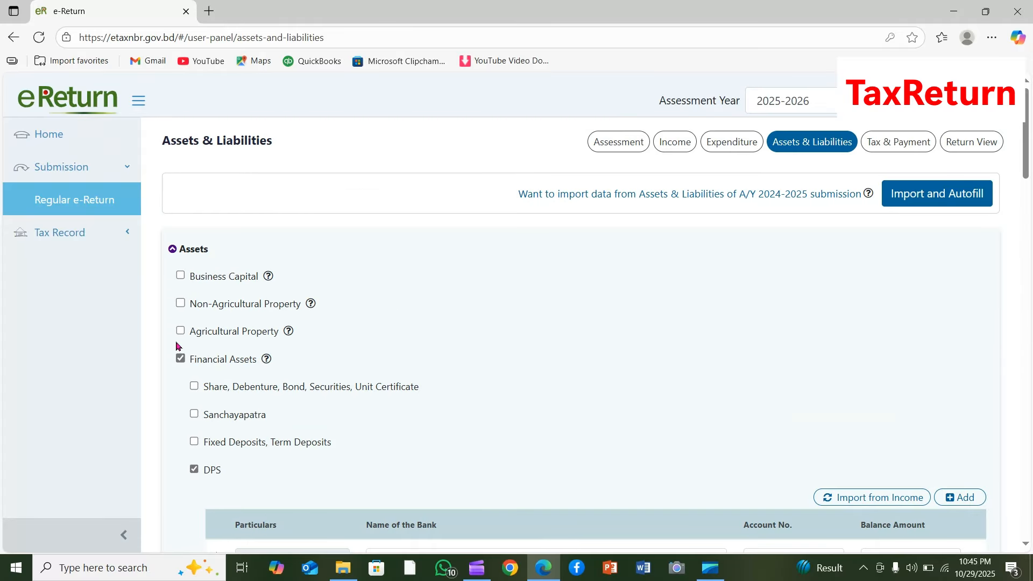
pyautogui.click(181, 303)
pyautogui.click(194, 330)
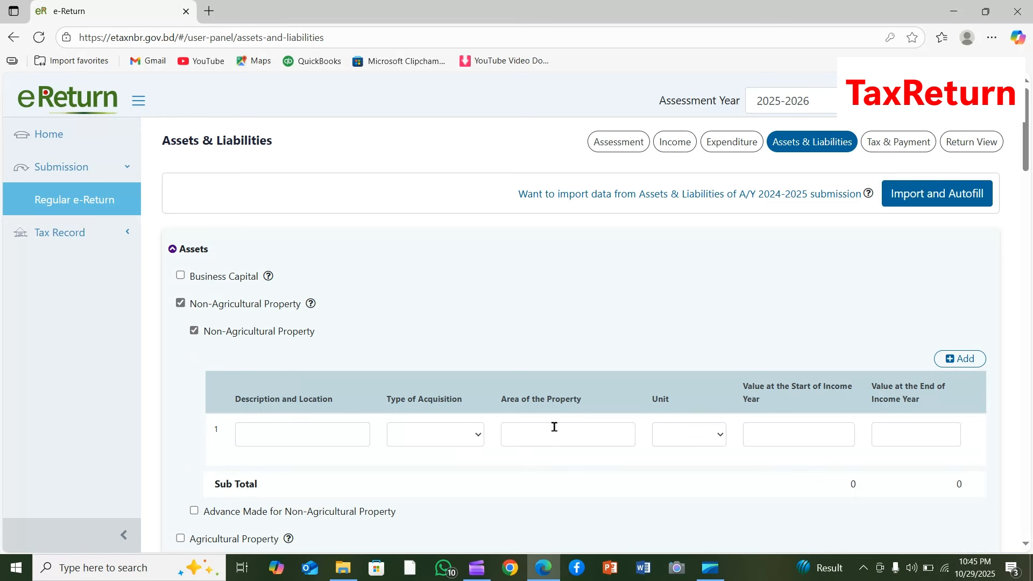
# - Go through the non-agricultural property fields for description, area, unit and start and end values without filling them in
pyautogui.click(584, 434)
pyautogui.click(698, 438)
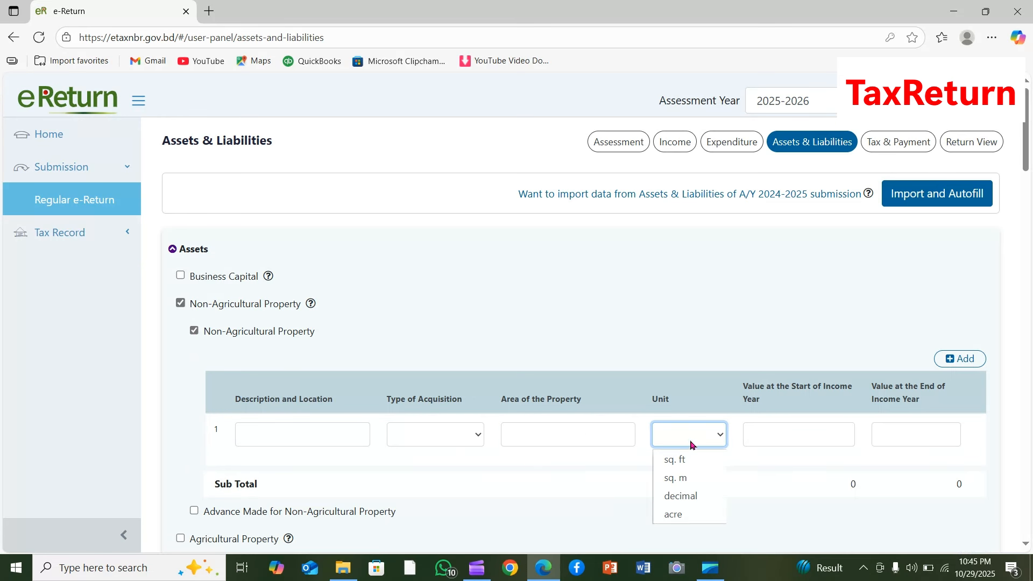
pyautogui.click(569, 434)
pyautogui.click(708, 436)
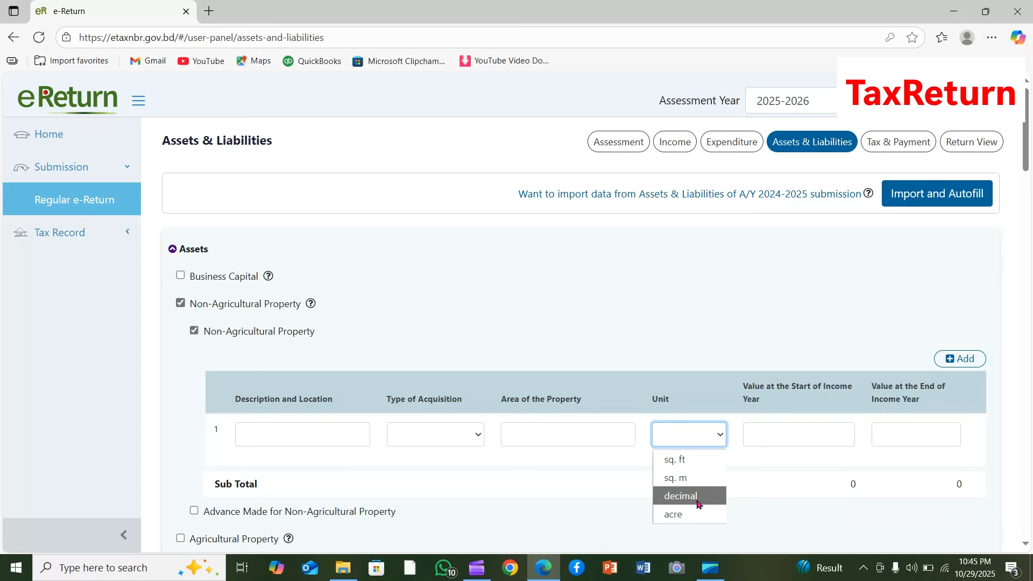
pyautogui.click(611, 433)
pyautogui.click(611, 433)
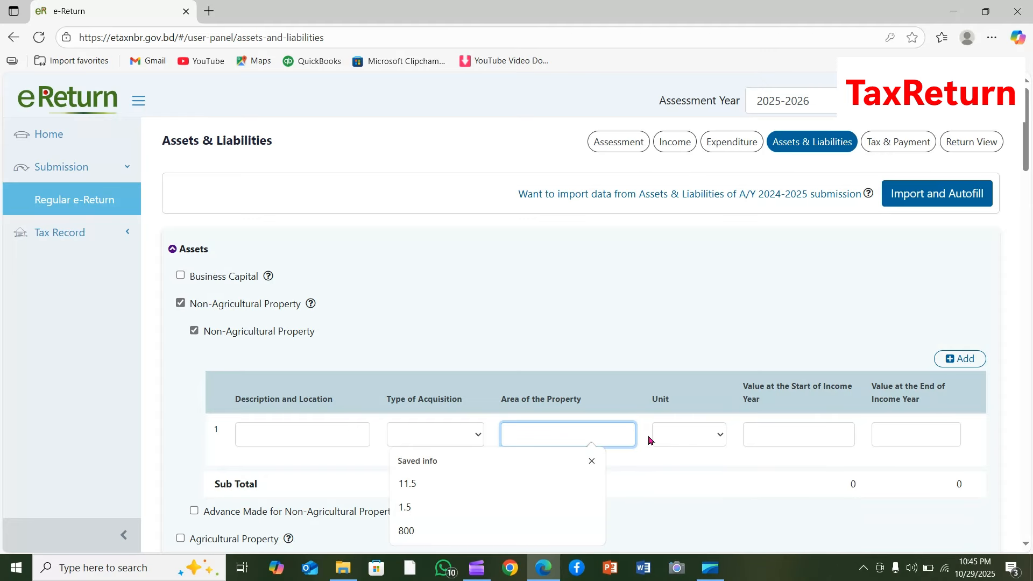
pyautogui.click(314, 434)
pyautogui.click(689, 440)
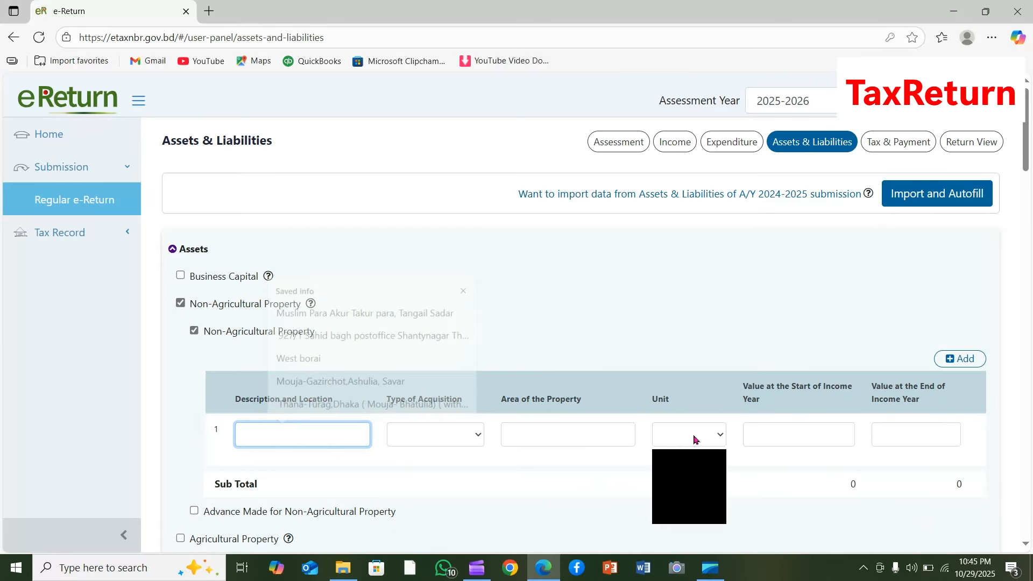
pyautogui.click(544, 434)
pyautogui.click(544, 434)
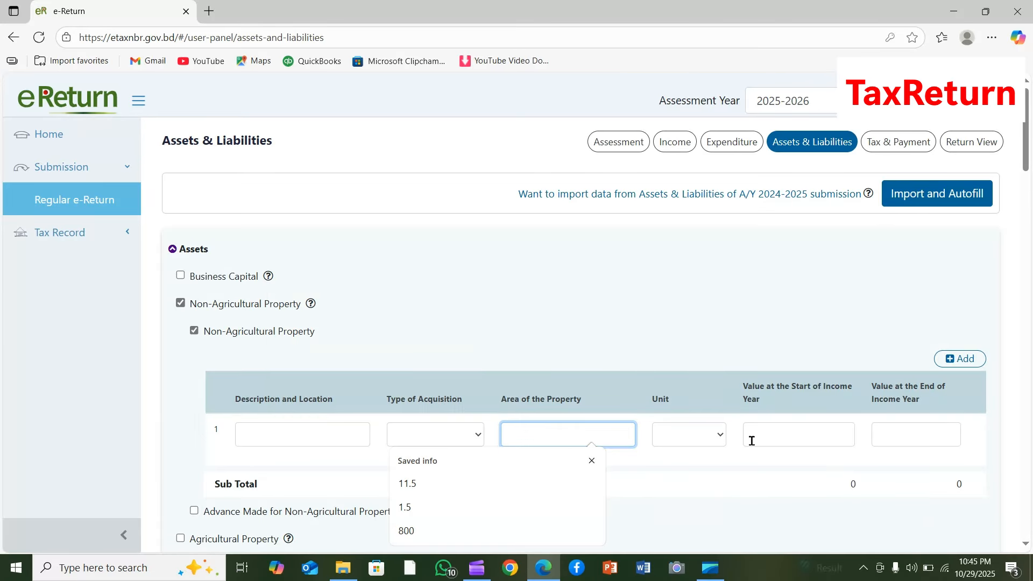
pyautogui.click(774, 433)
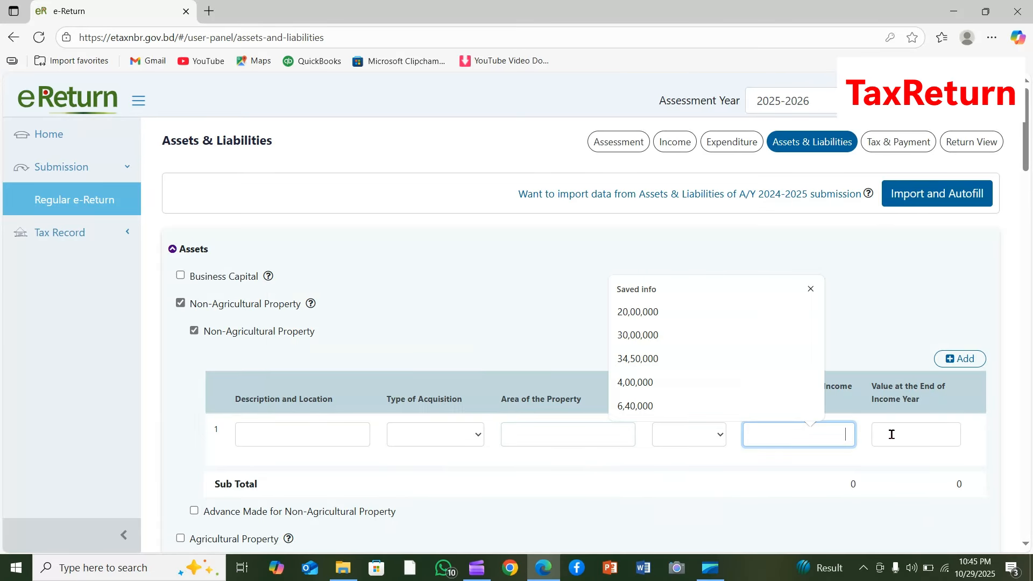
pyautogui.click(928, 428)
pyautogui.click(807, 433)
pyautogui.click(321, 428)
pyautogui.click(748, 337)
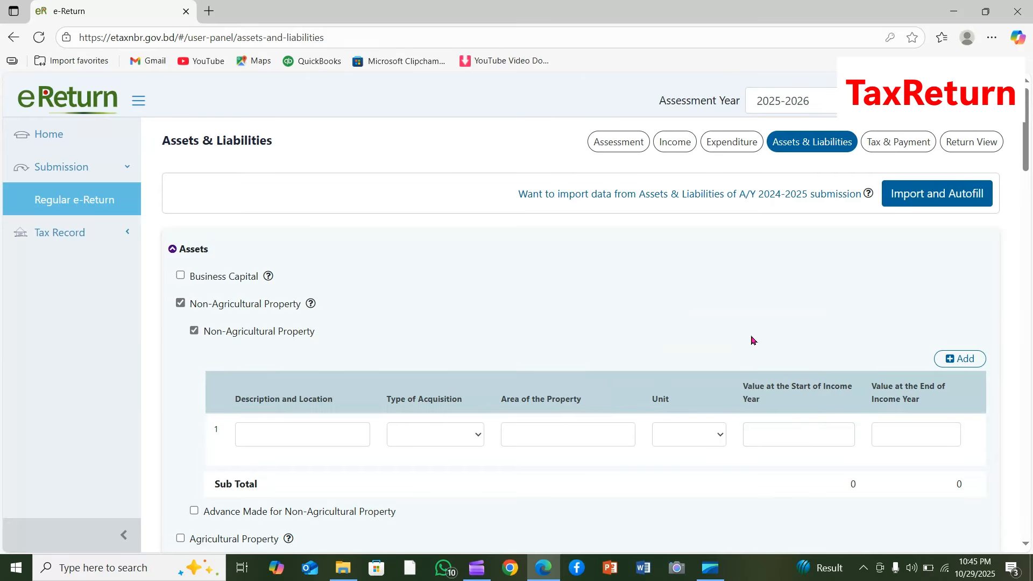
# - Enable Sanchayapatra under Financial Assets to view its entry fields, and disable it again
pyautogui.scroll(-5, 752, 340)
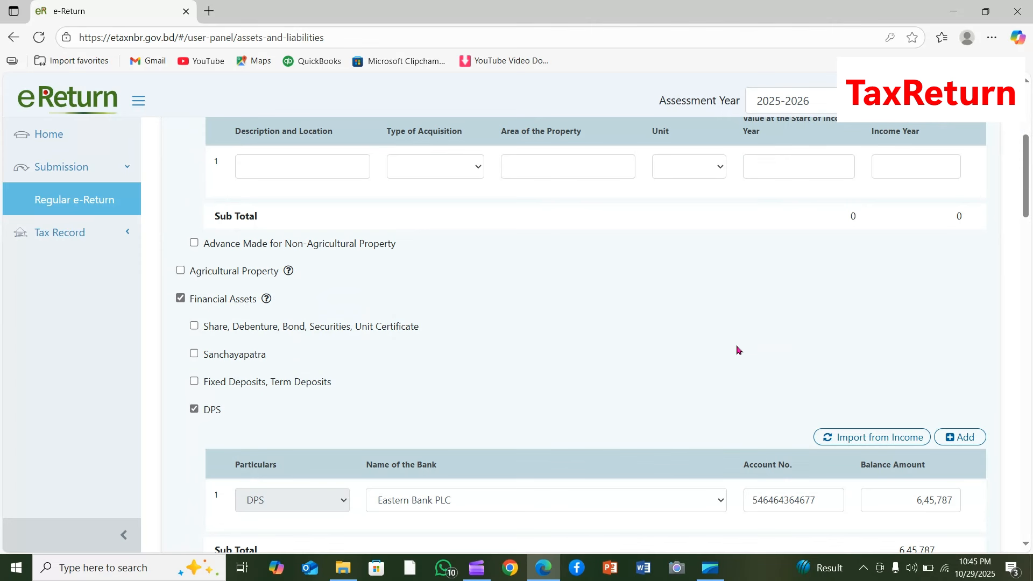
pyautogui.click(195, 354)
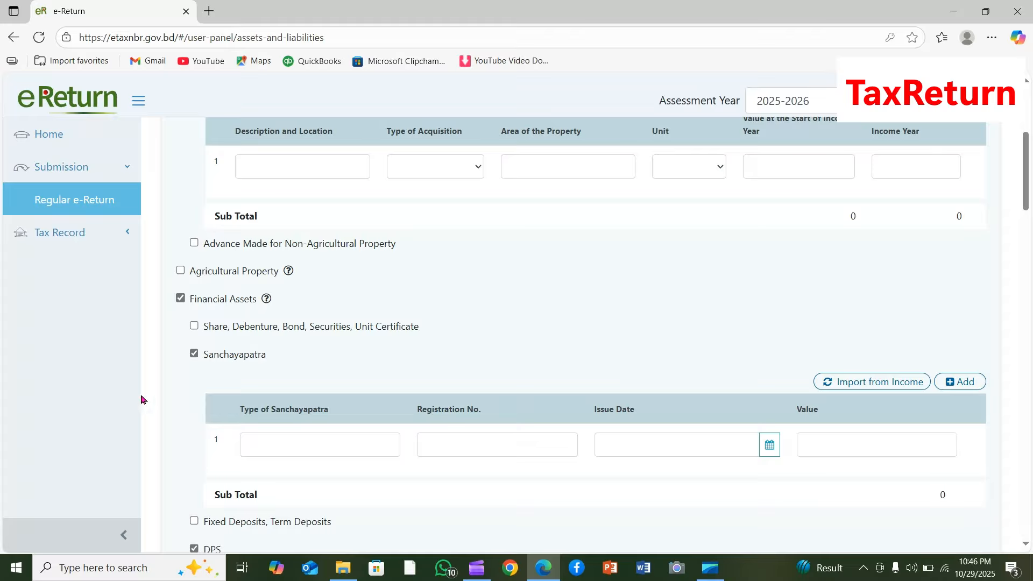
pyautogui.click(194, 354)
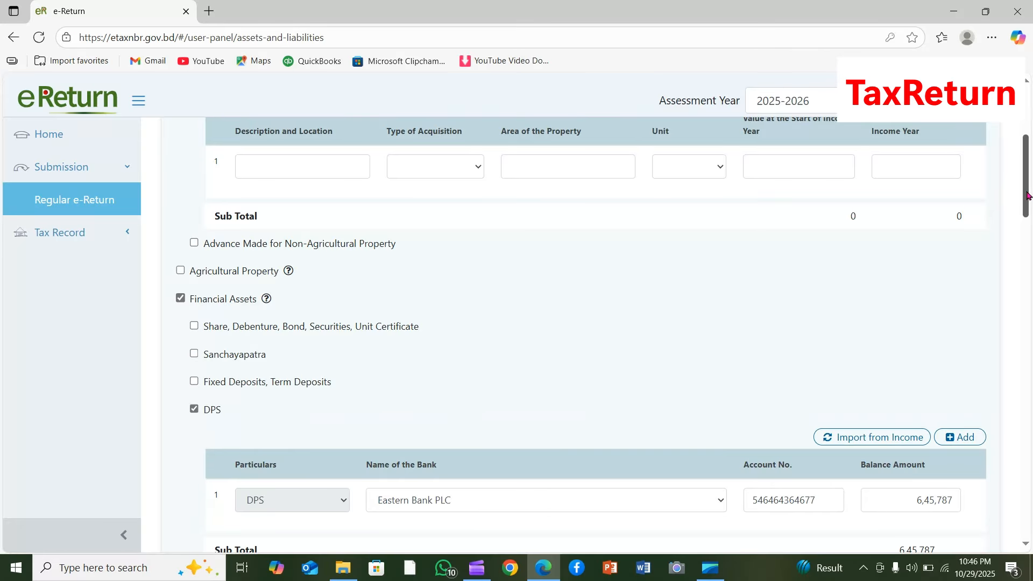
# - Review the Other Outflow and Sources of Fund sections further down Assets & Liabilities
pyautogui.moveTo(1029, 204); pyautogui.dragTo(1027, 391)
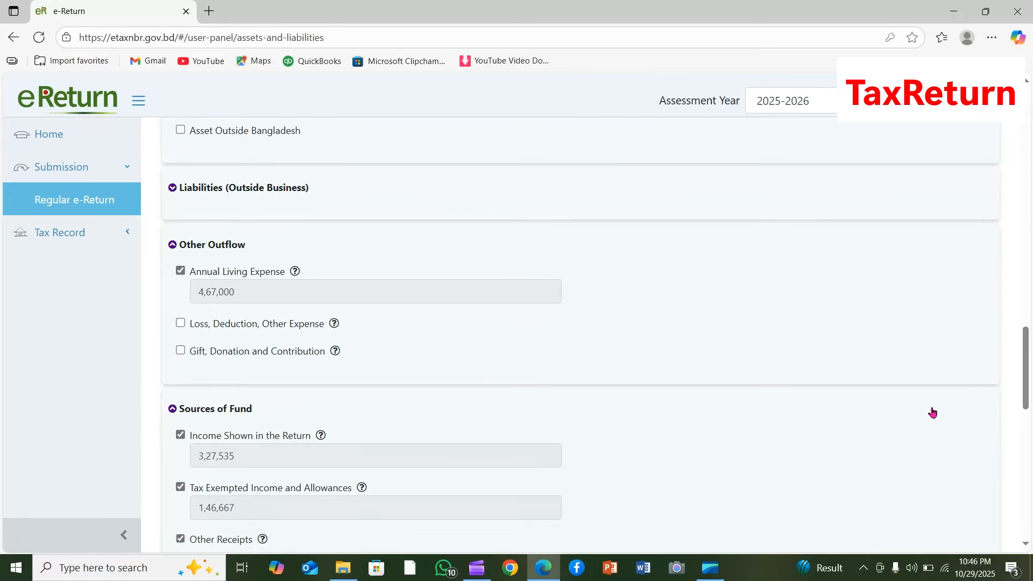